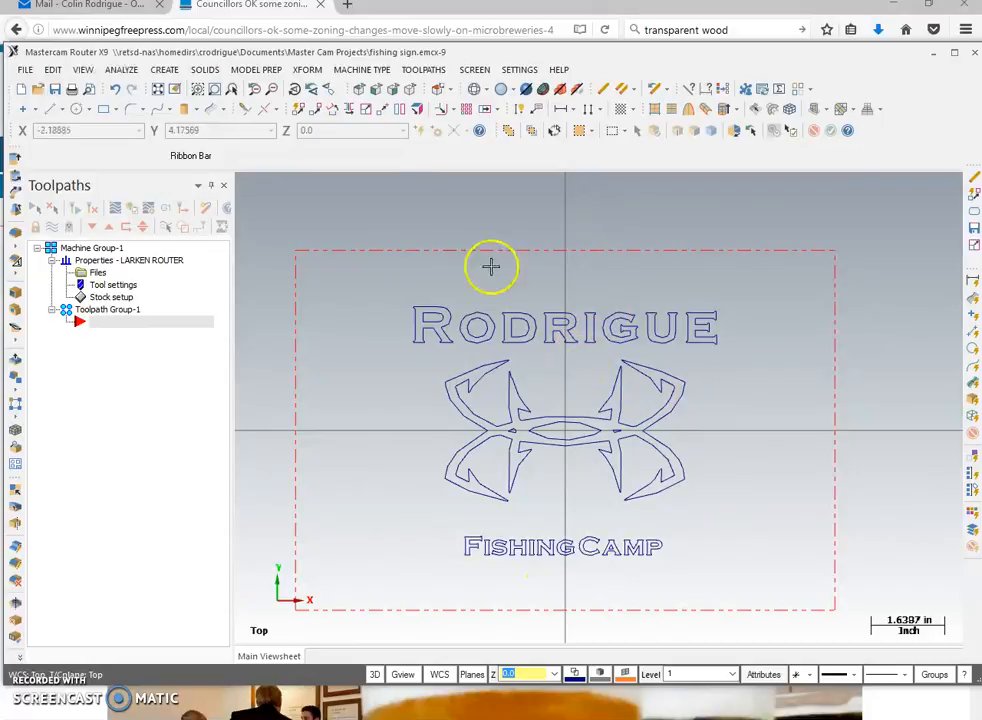
Create an obround border about 11.55 in wide and 7.53 in high, centred on the origin around the sign artwork
{"action": "left_click", "coordinate": [165, 70]}
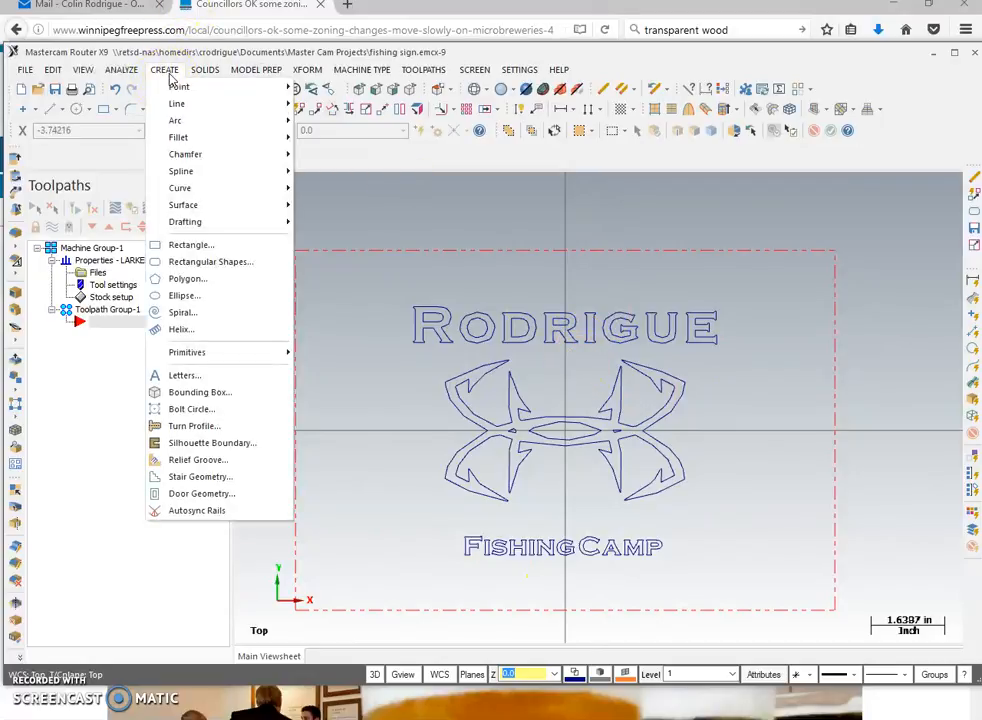
{"action": "left_click", "coordinate": [204, 263]}
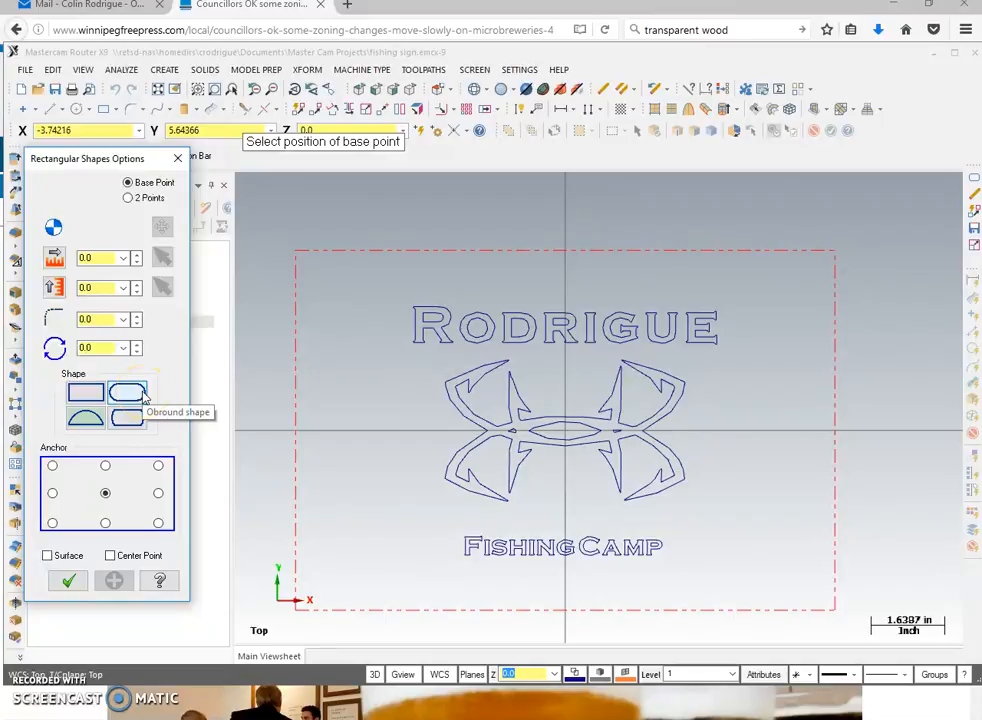
{"action": "left_click", "coordinate": [141, 395]}
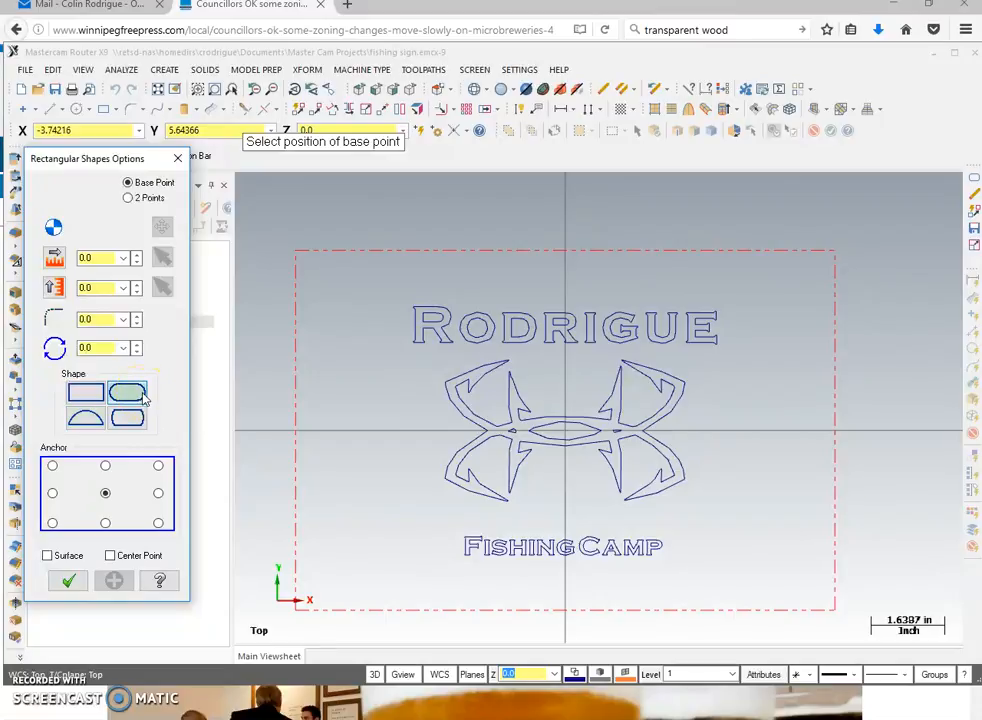
{"action": "left_click", "coordinate": [142, 411]}
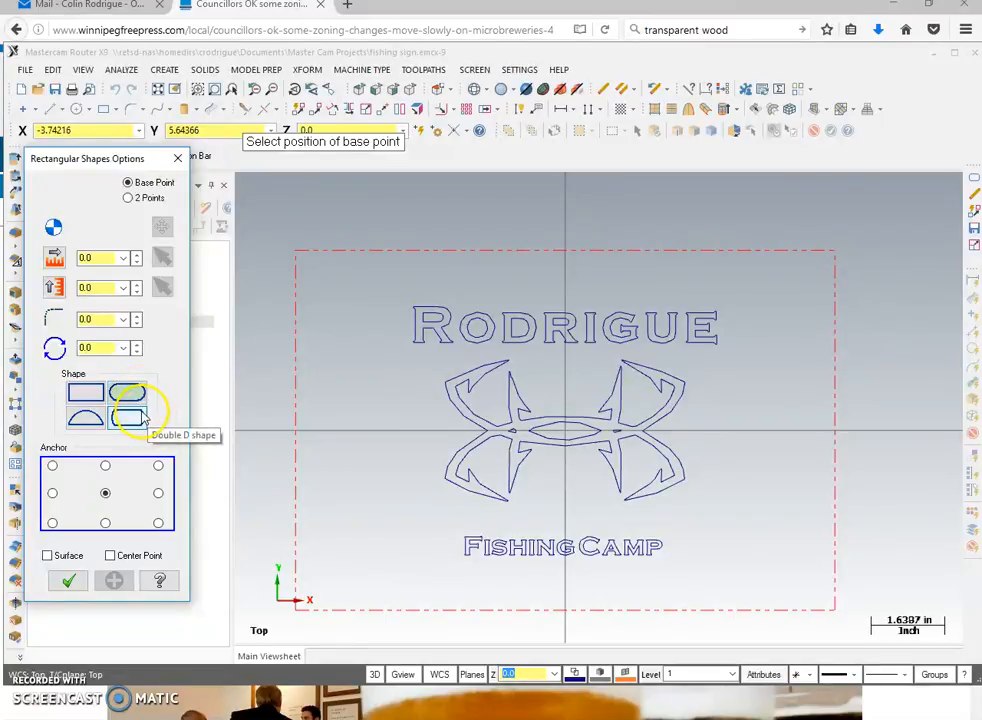
{"action": "left_click", "coordinate": [106, 493]}
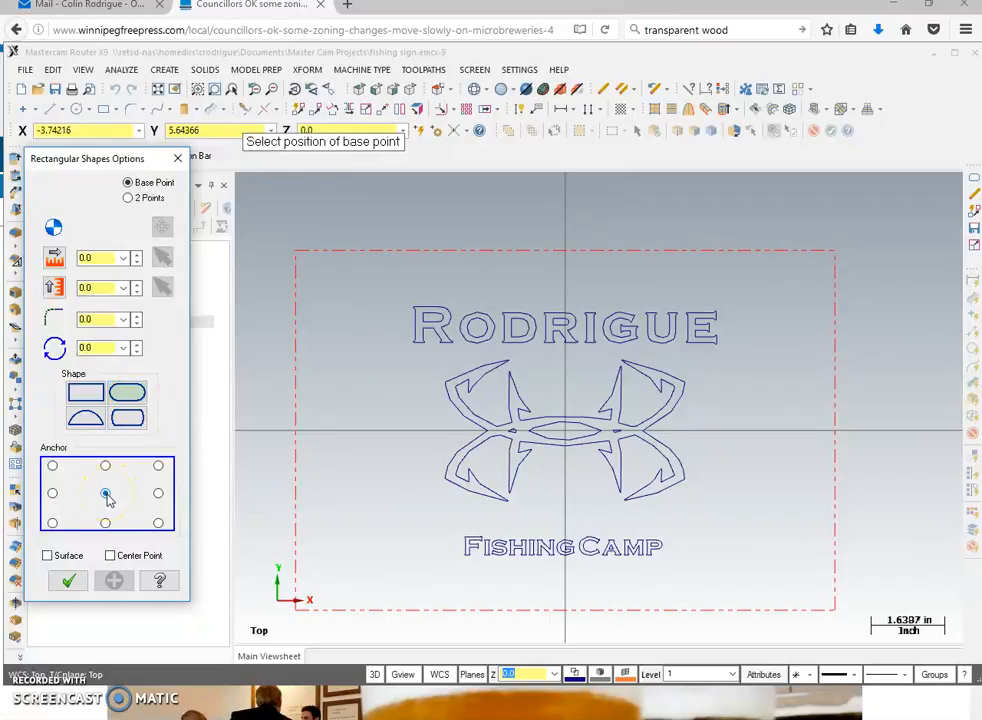
{"action": "left_click", "coordinate": [565, 432]}
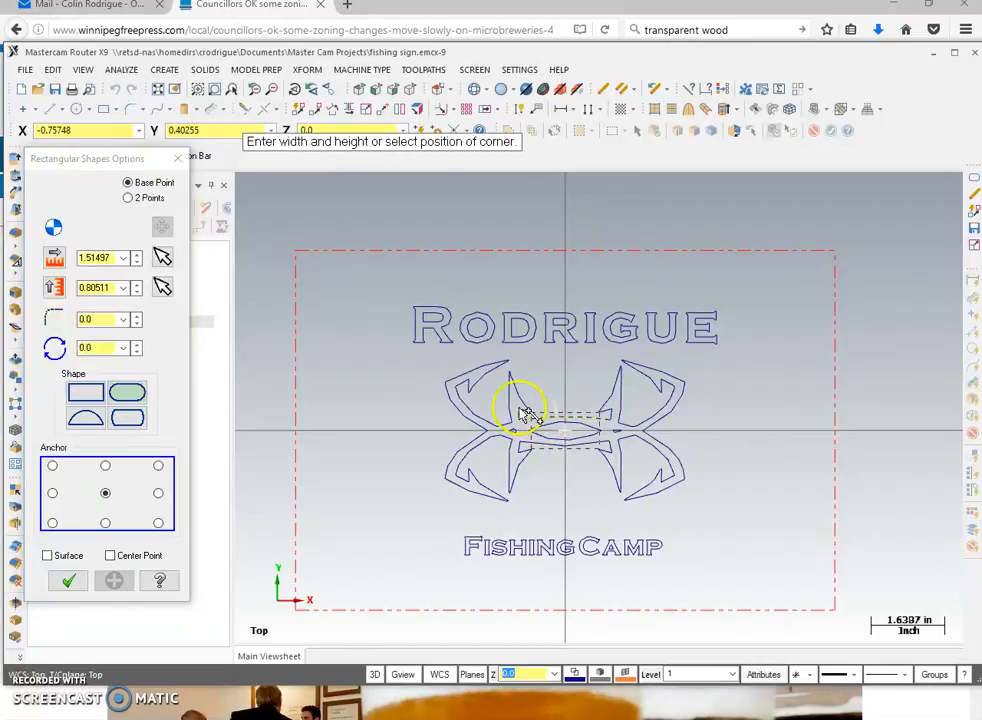
{"action": "left_click", "coordinate": [305, 260]}
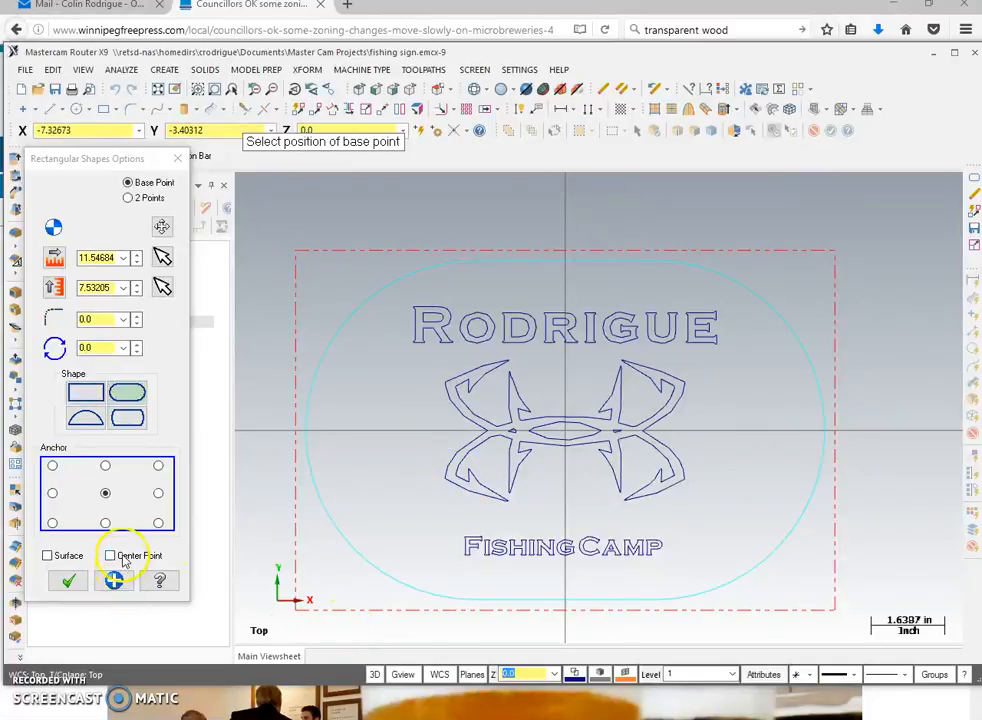
{"action": "left_click", "coordinate": [67, 581]}
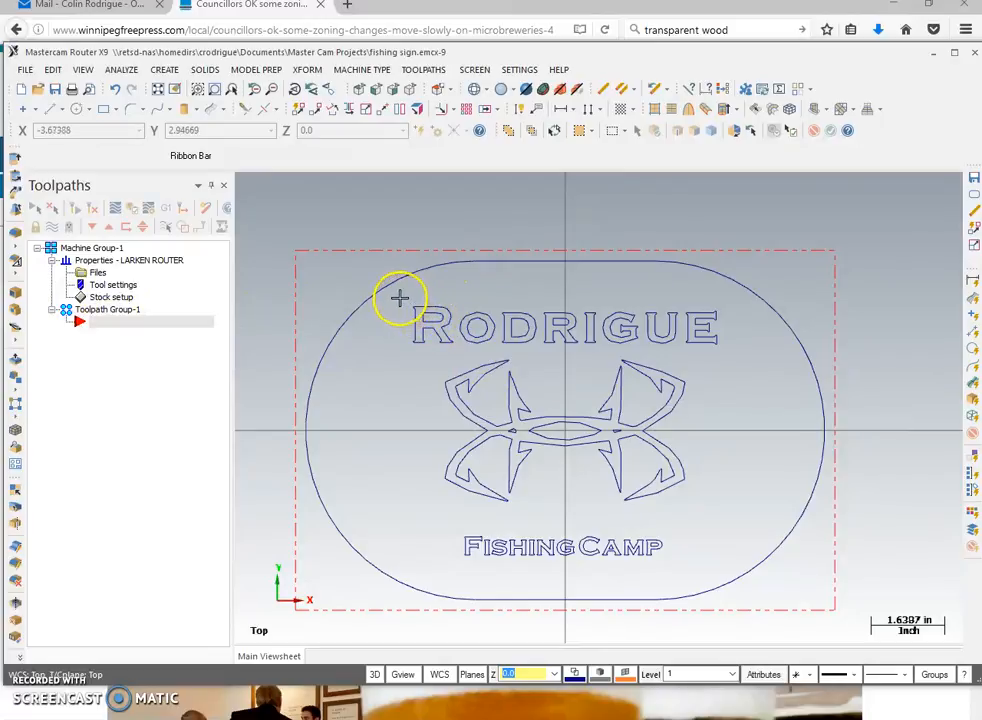
Start a Contour toolpath for the lettering and fish-hook logo and accept the NC name "fishing sign"
{"action": "mouse_move", "coordinate": [399, 297]}
{"action": "left_mouse_down"}
{"action": "mouse_move", "coordinate": [517, 414]}
{"action": "mouse_move", "coordinate": [677, 546]}
{"action": "mouse_move", "coordinate": [740, 572]}
{"action": "left_mouse_up"}
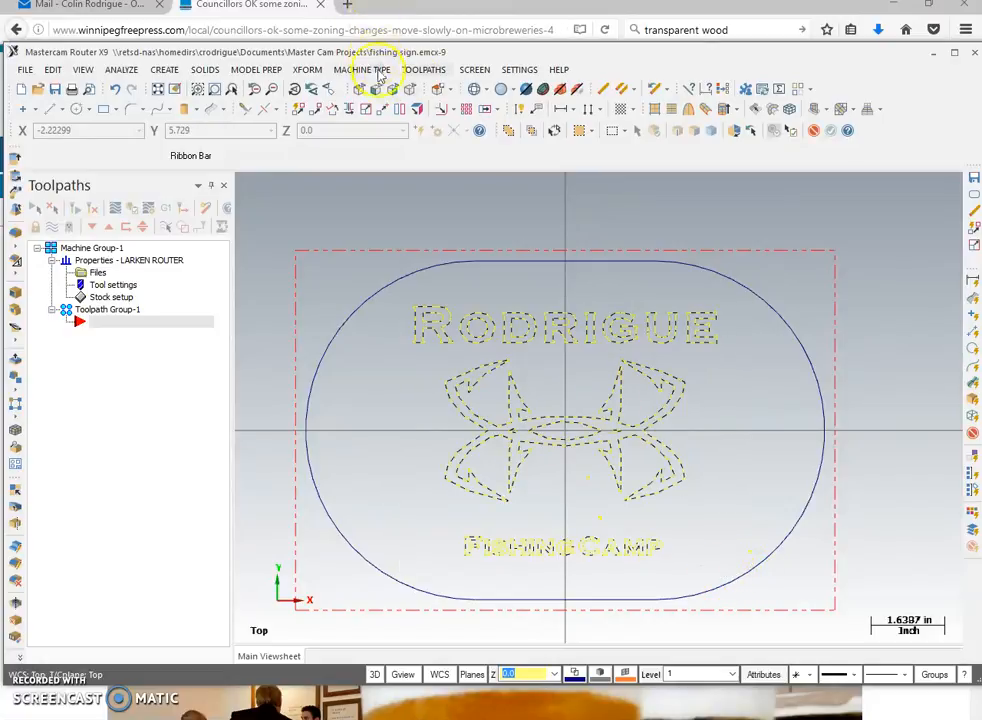
{"action": "left_click", "coordinate": [310, 70]}
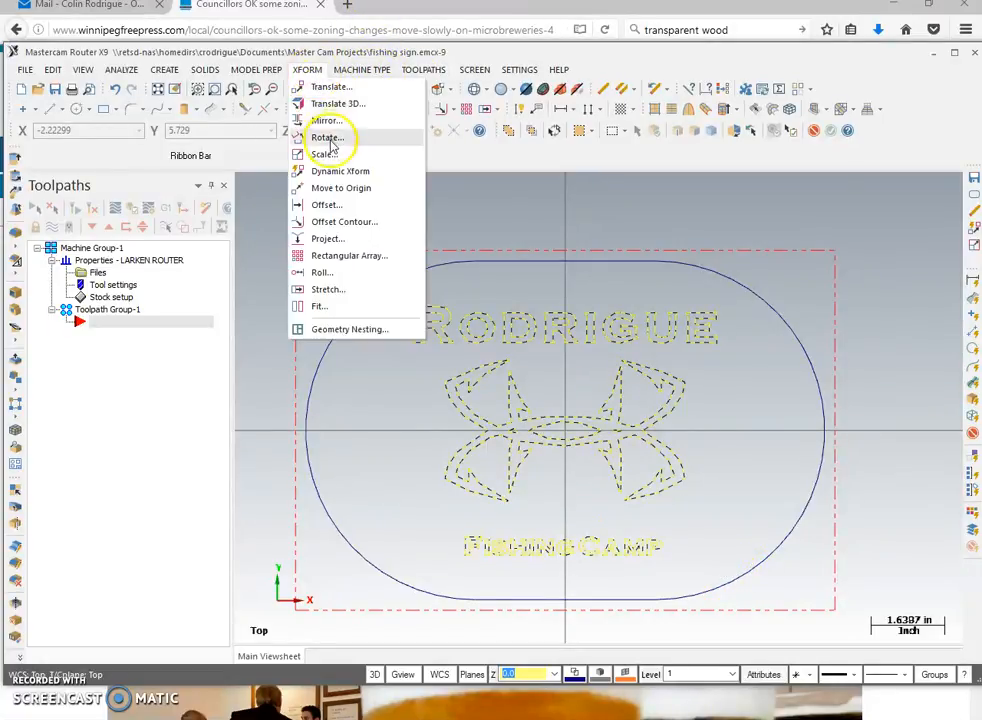
{"action": "mouse_move", "coordinate": [423, 70]}
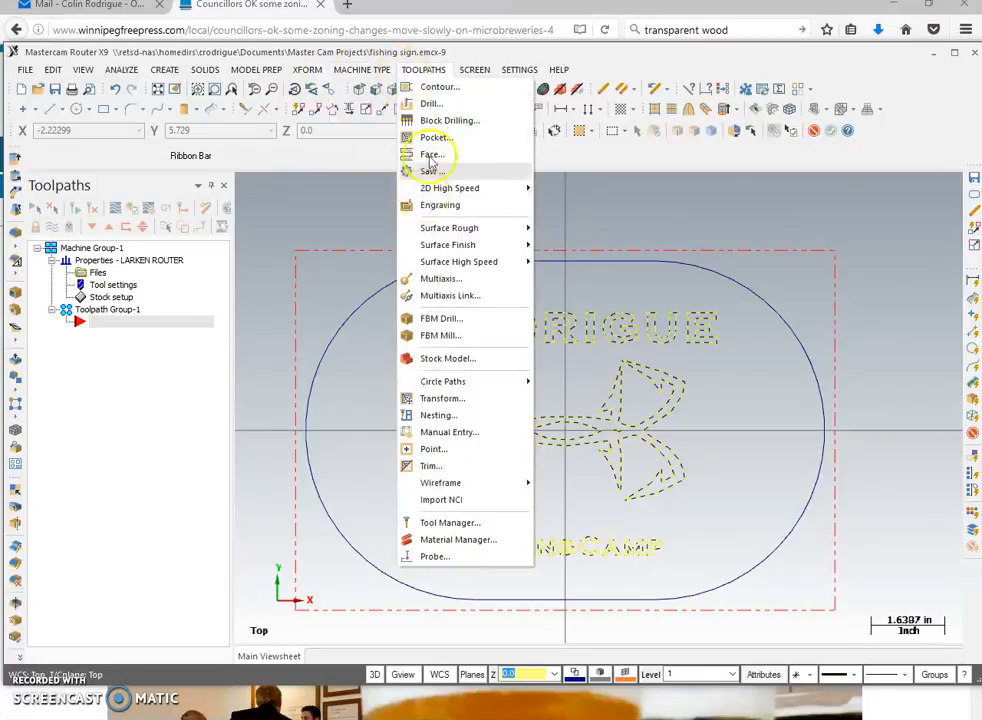
{"action": "left_click", "coordinate": [430, 103]}
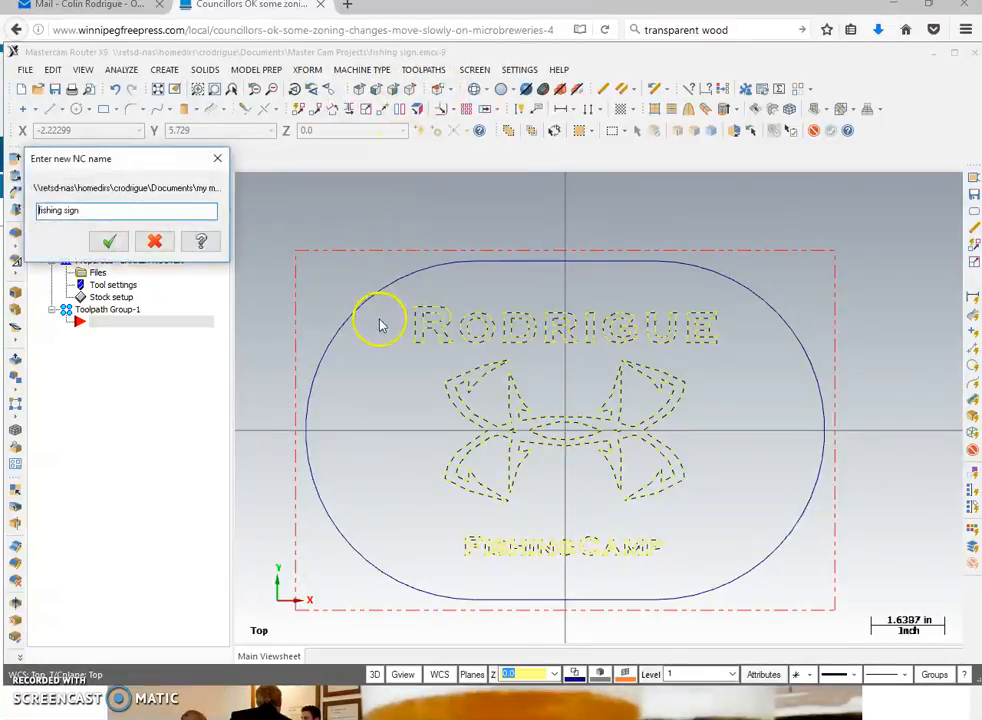
{"action": "left_click", "coordinate": [109, 241]}
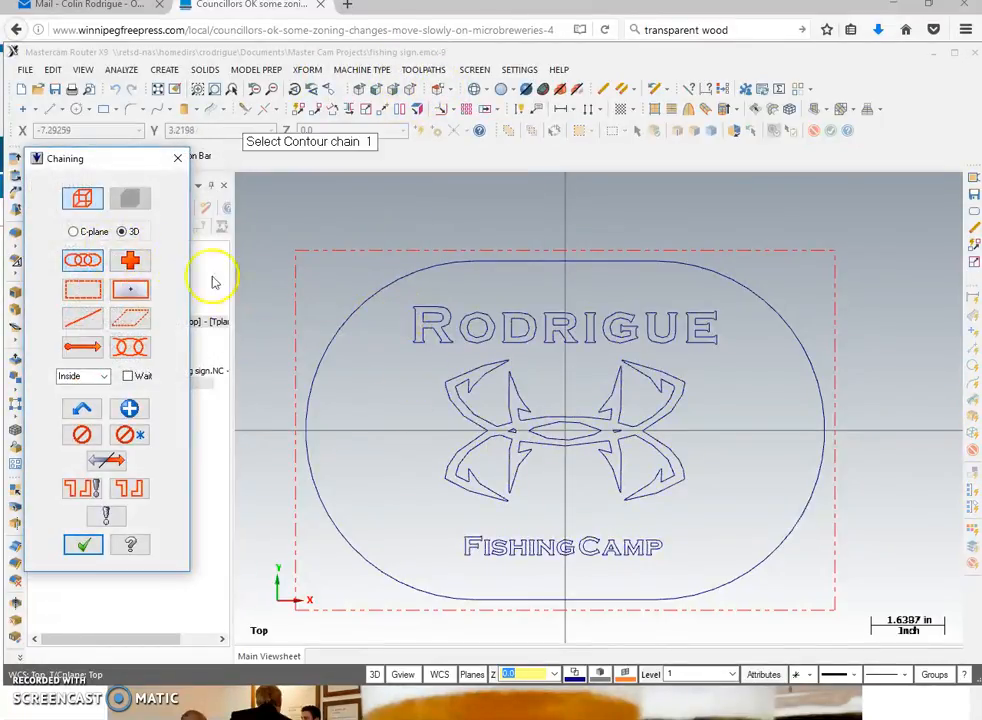
Chain all the lettering and the fish-hook logo inside the obround with a selection window and accept the chains
{"action": "left_click", "coordinate": [447, 340]}
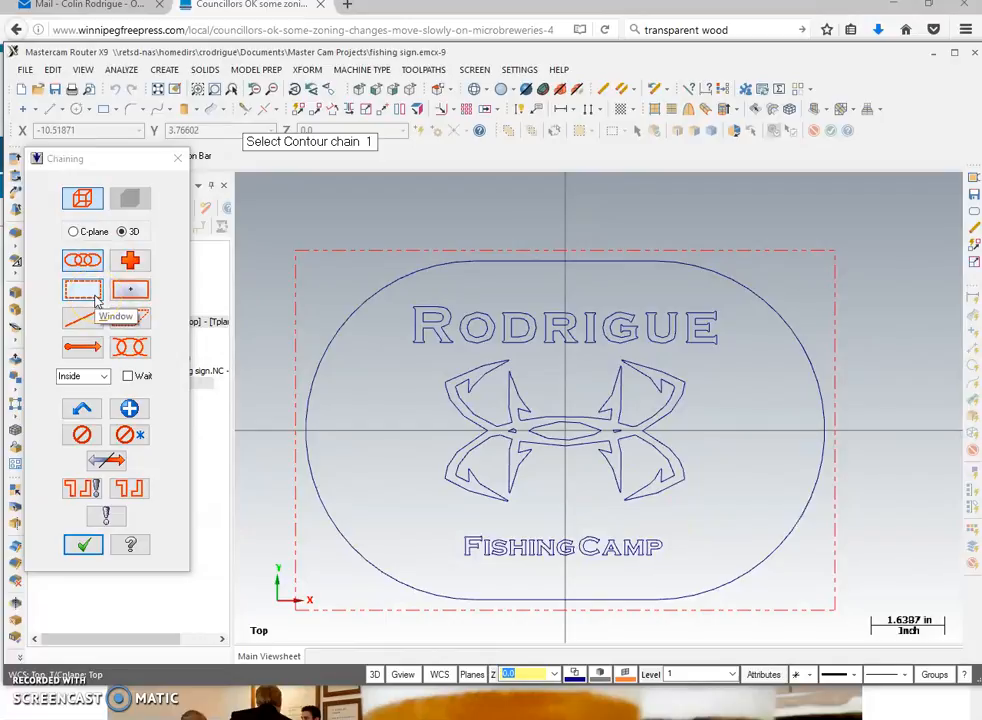
{"action": "left_click", "coordinate": [126, 294]}
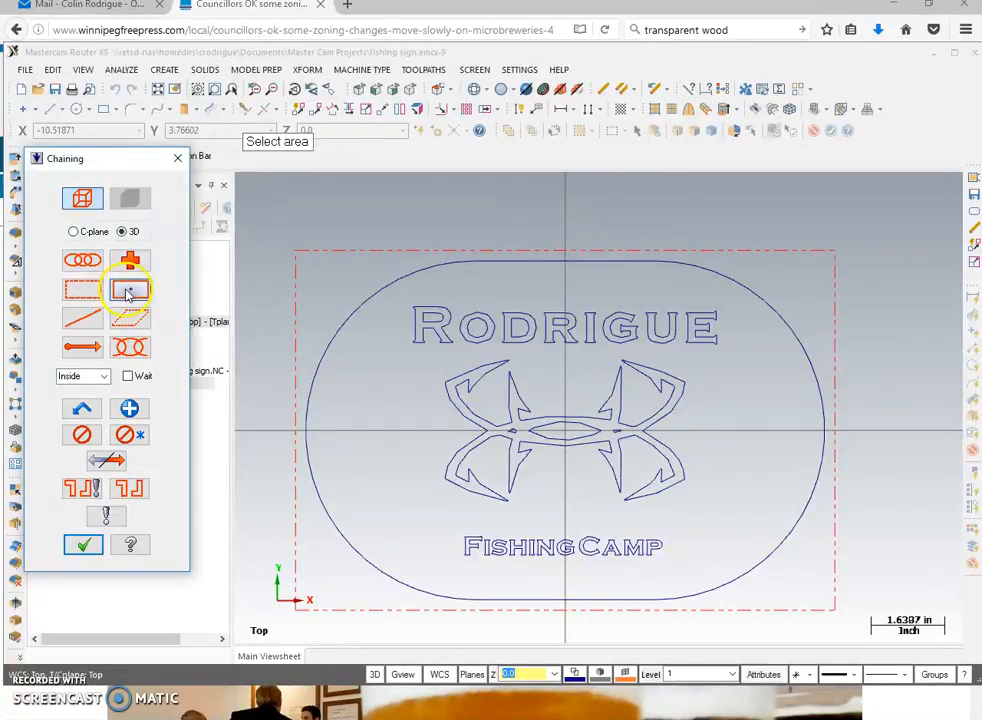
{"action": "left_click", "coordinate": [100, 296]}
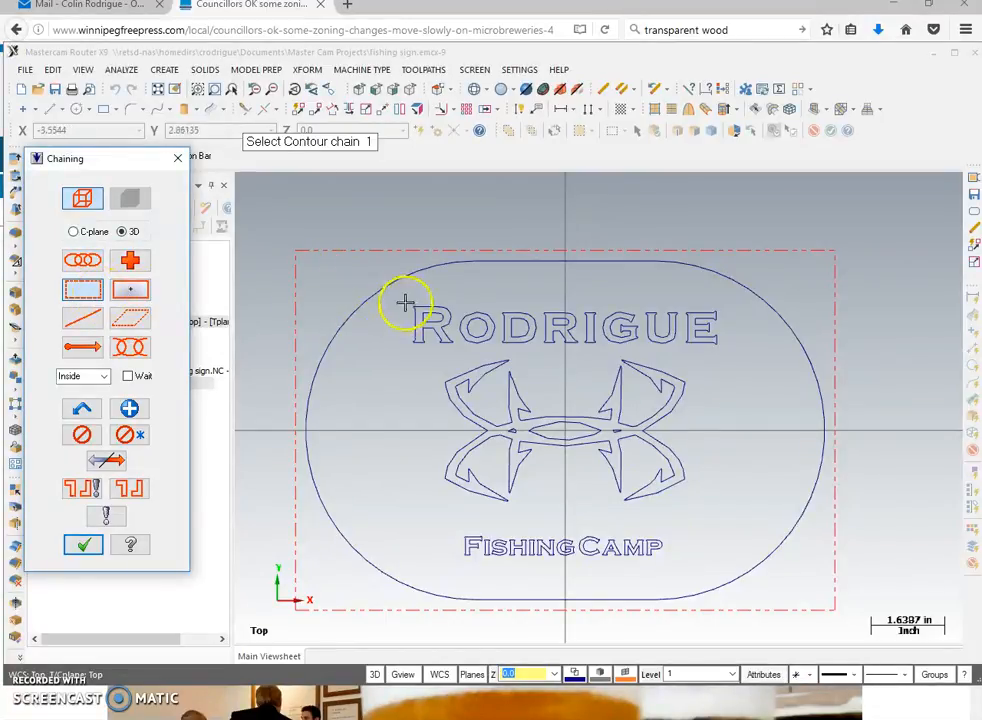
{"action": "mouse_move", "coordinate": [401, 291]}
{"action": "left_mouse_down"}
{"action": "mouse_move", "coordinate": [730, 544]}
{"action": "mouse_move", "coordinate": [740, 568]}
{"action": "mouse_move", "coordinate": [706, 566]}
{"action": "mouse_move", "coordinate": [728, 574]}
{"action": "left_mouse_up"}
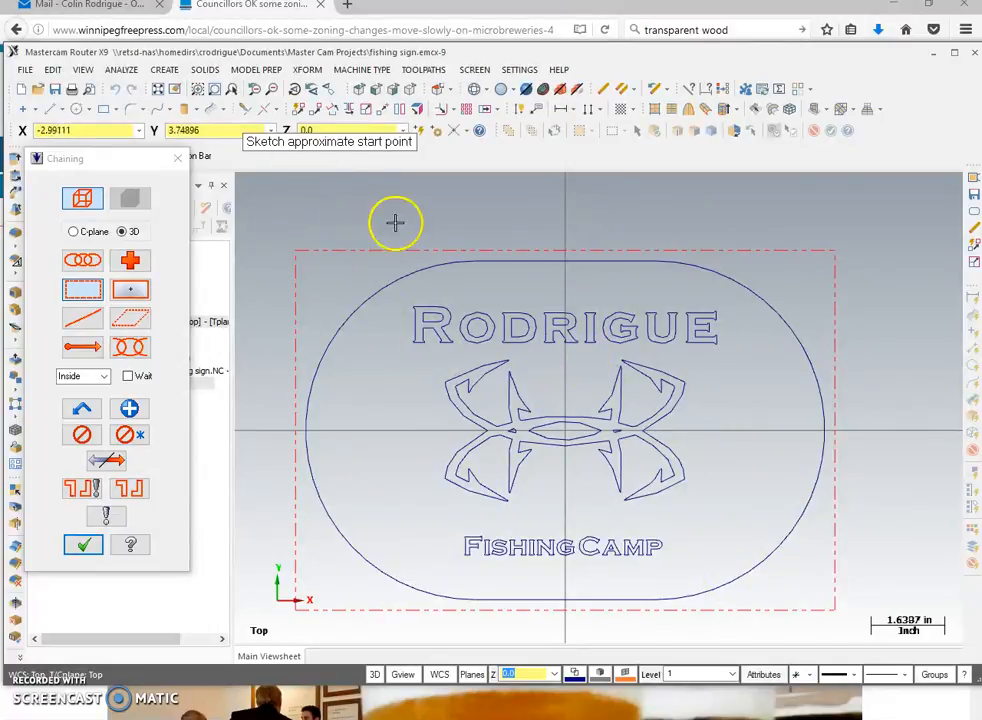
{"action": "left_click", "coordinate": [574, 449]}
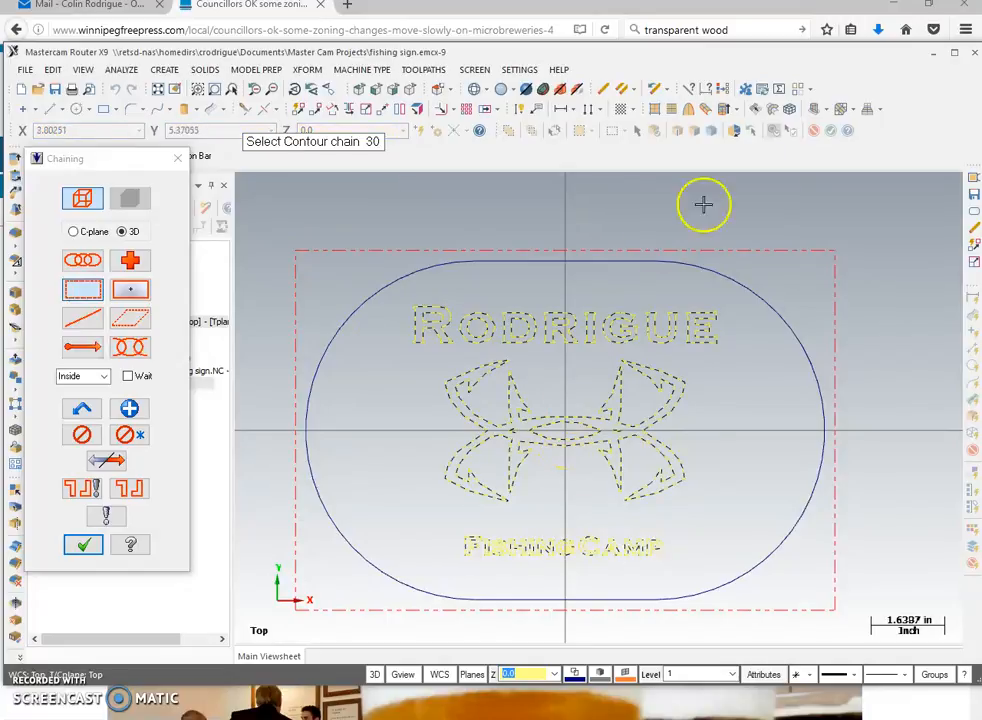
{"action": "left_click", "coordinate": [81, 548]}
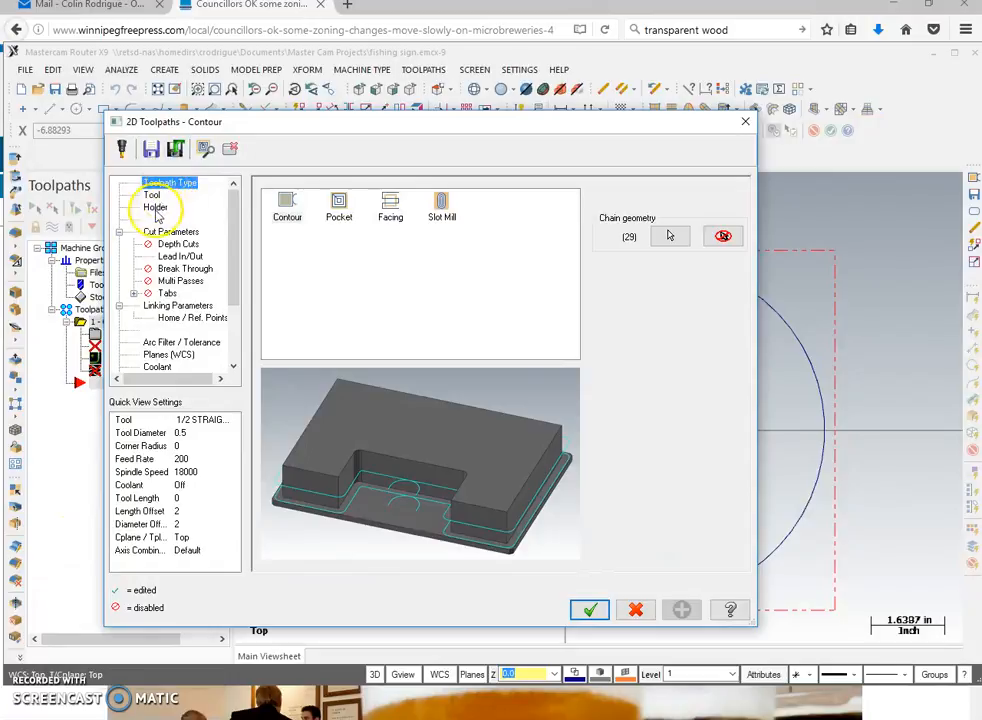
Keep Contour as the toolpath type and choose the 1/16 BALL CUTTER as the tool
{"action": "left_click", "coordinate": [285, 207]}
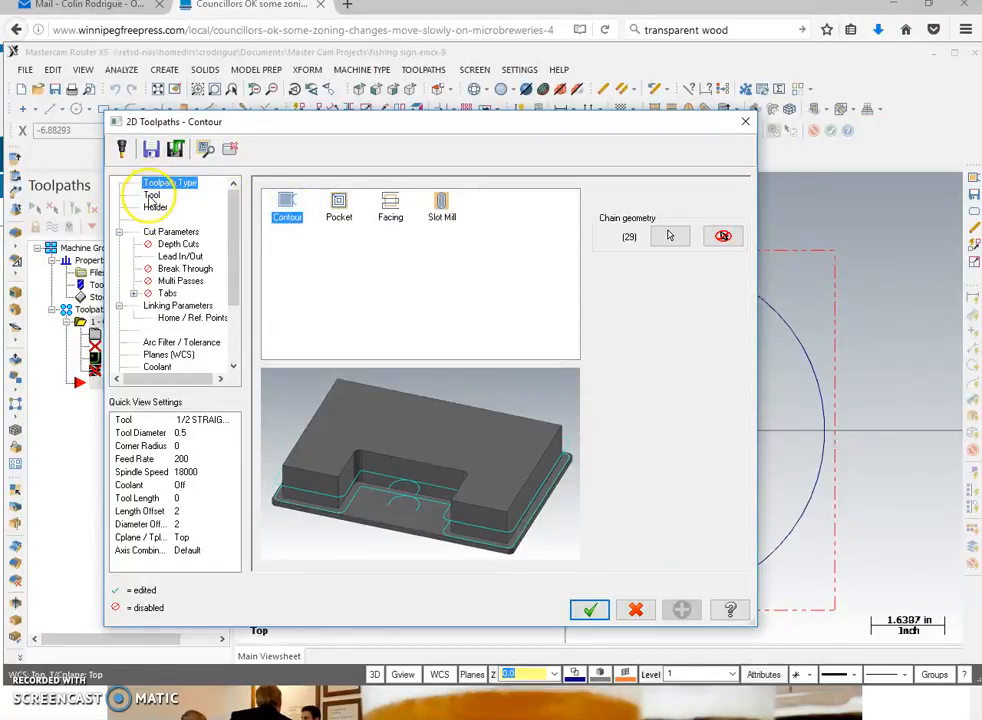
{"action": "left_click", "coordinate": [152, 195]}
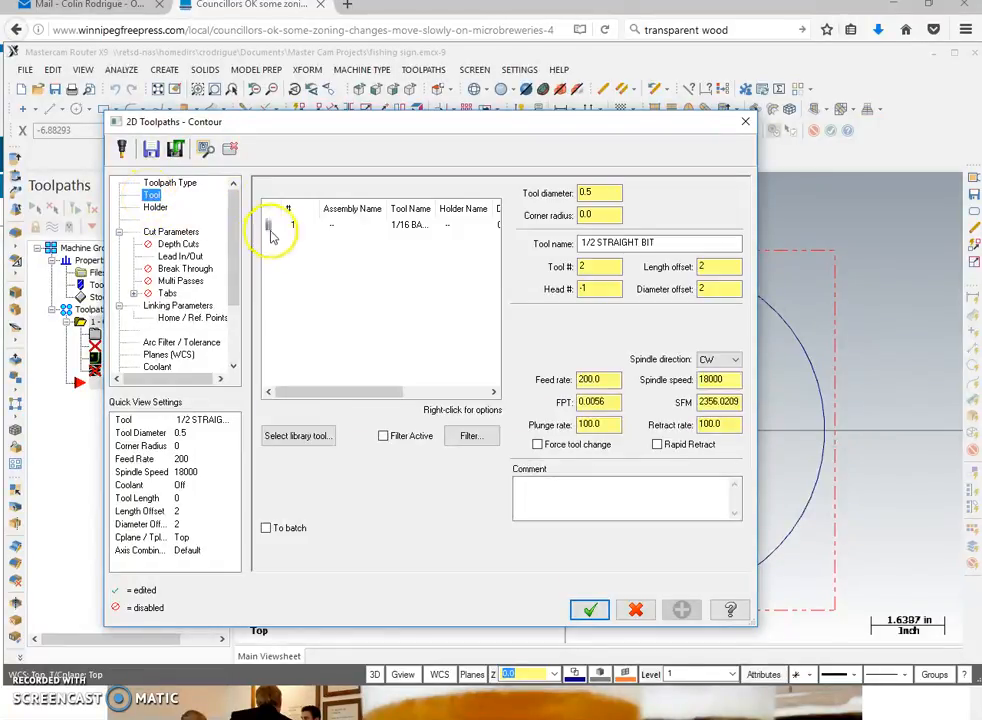
{"action": "left_click", "coordinate": [408, 225]}
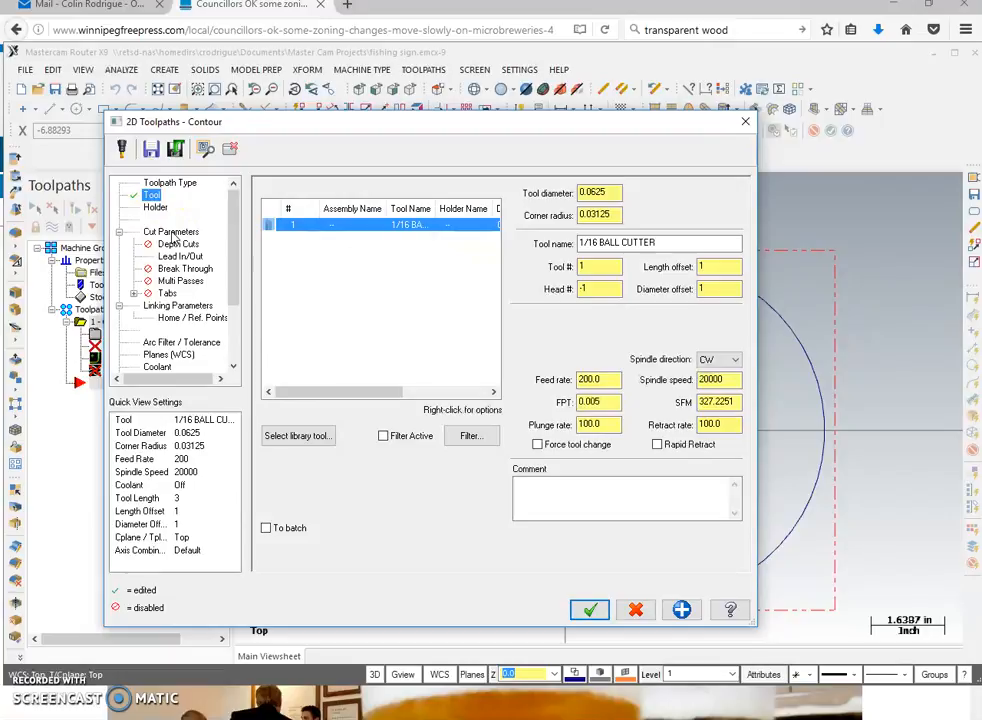
Set the contour's cutter compensation type to Off and disable Lead In/Out
{"action": "left_click", "coordinate": [172, 233]}
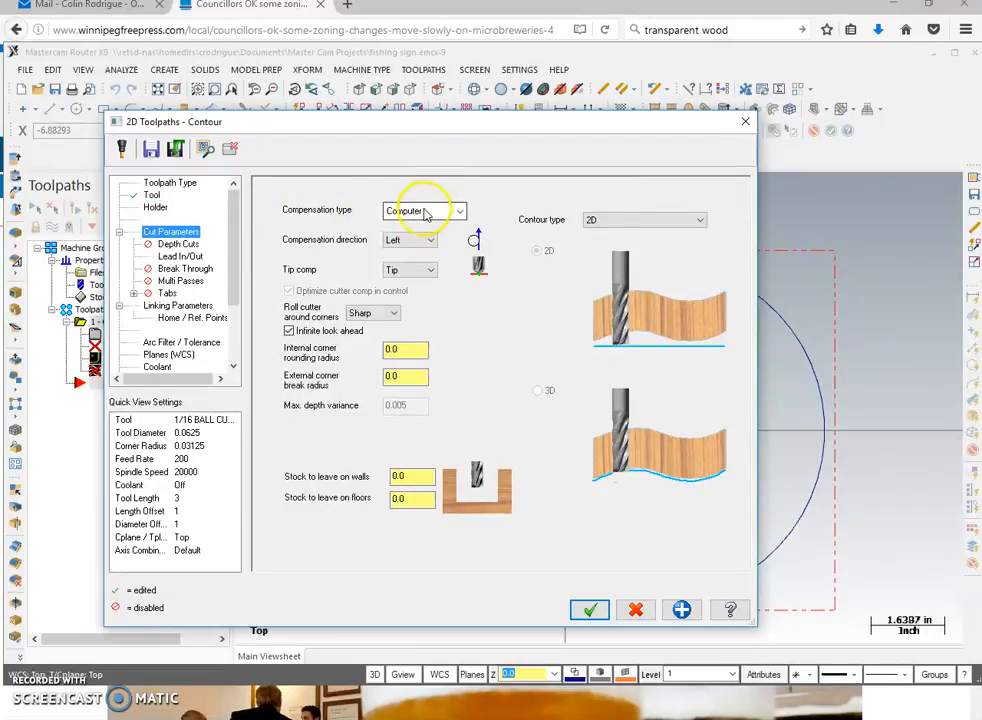
{"action": "left_click", "coordinate": [425, 212]}
{"action": "left_click", "coordinate": [414, 280]}
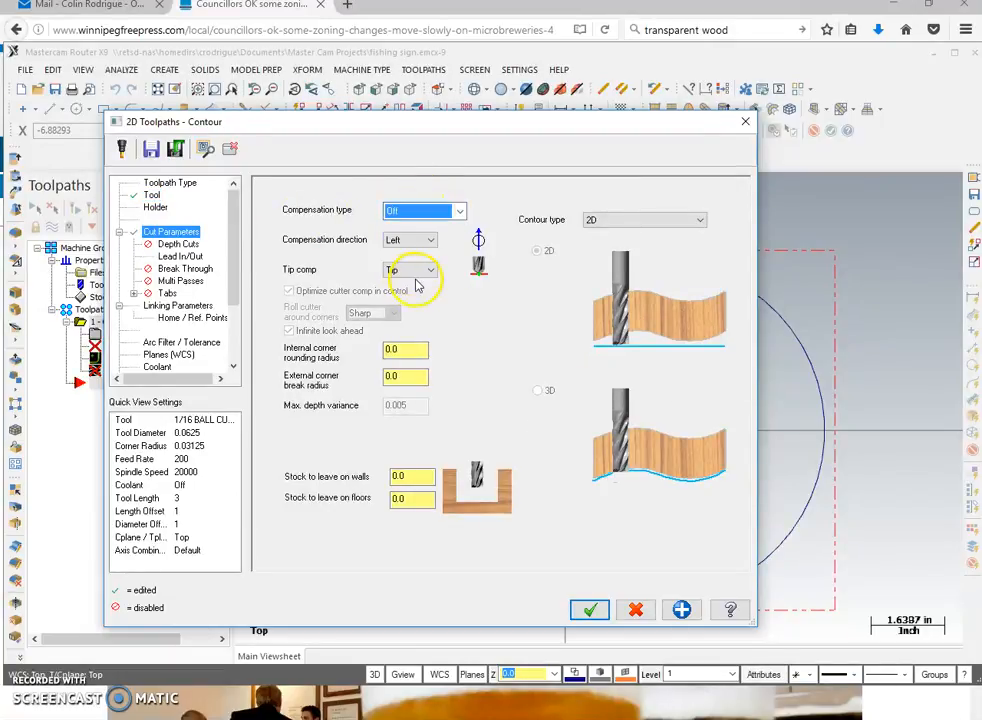
{"action": "left_click", "coordinate": [180, 256]}
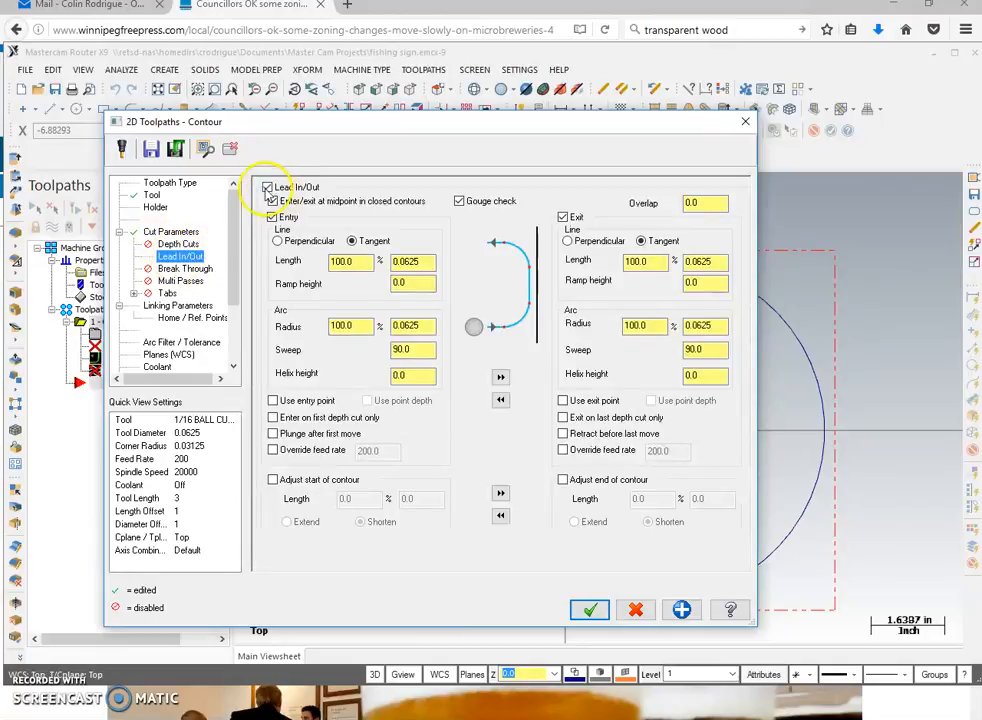
{"action": "left_click", "coordinate": [268, 187]}
Make the feed plane, top of stock and depth absolute, enter a shallow negative depth, and generate the contour toolpath
{"action": "left_click", "coordinate": [170, 306]}
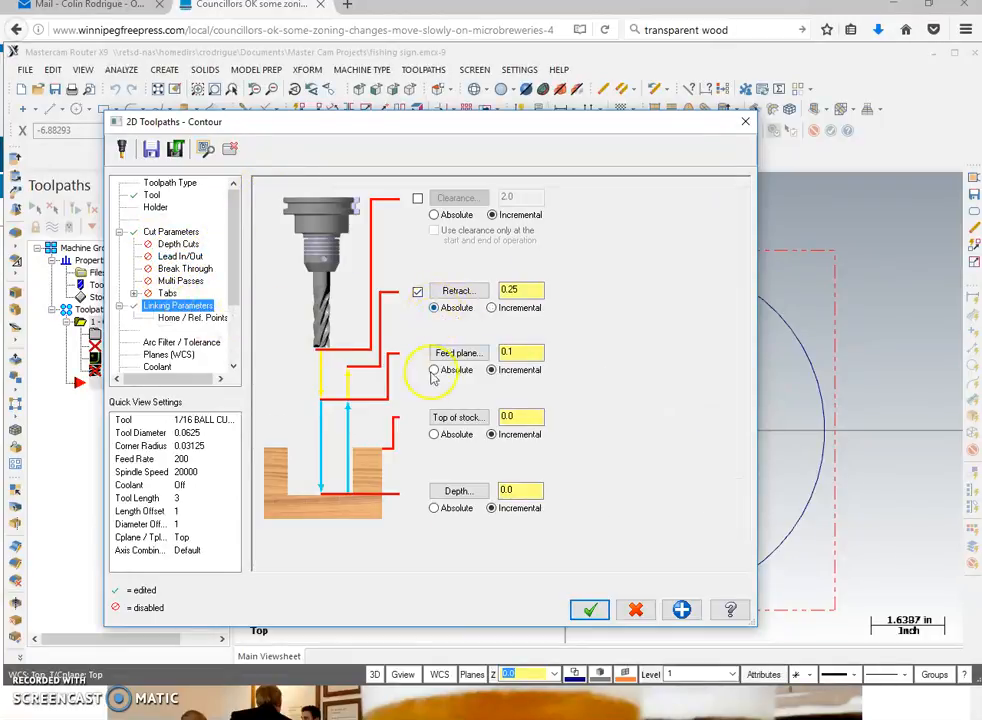
{"action": "left_click", "coordinate": [433, 434]}
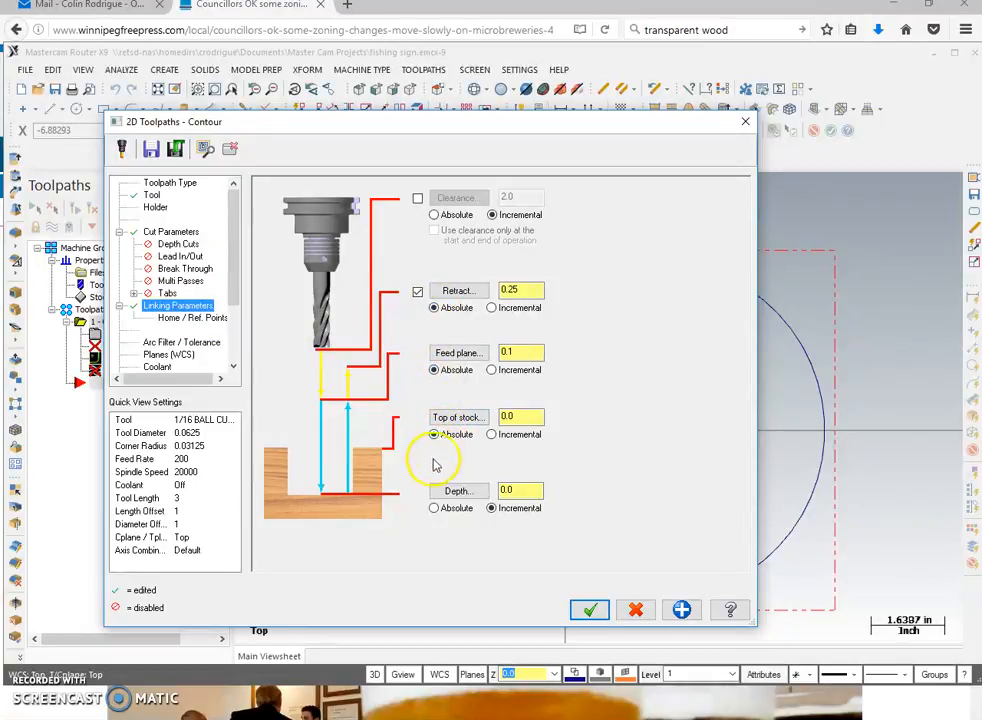
{"action": "left_click", "coordinate": [500, 490]}
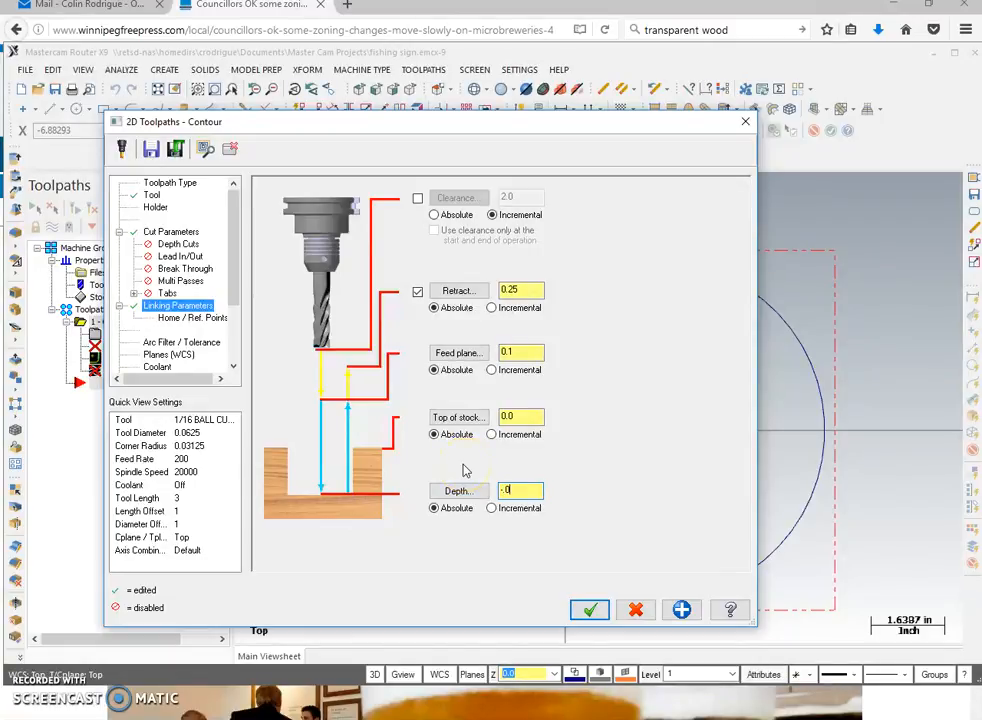
{"action": "left_click", "coordinate": [590, 609]}
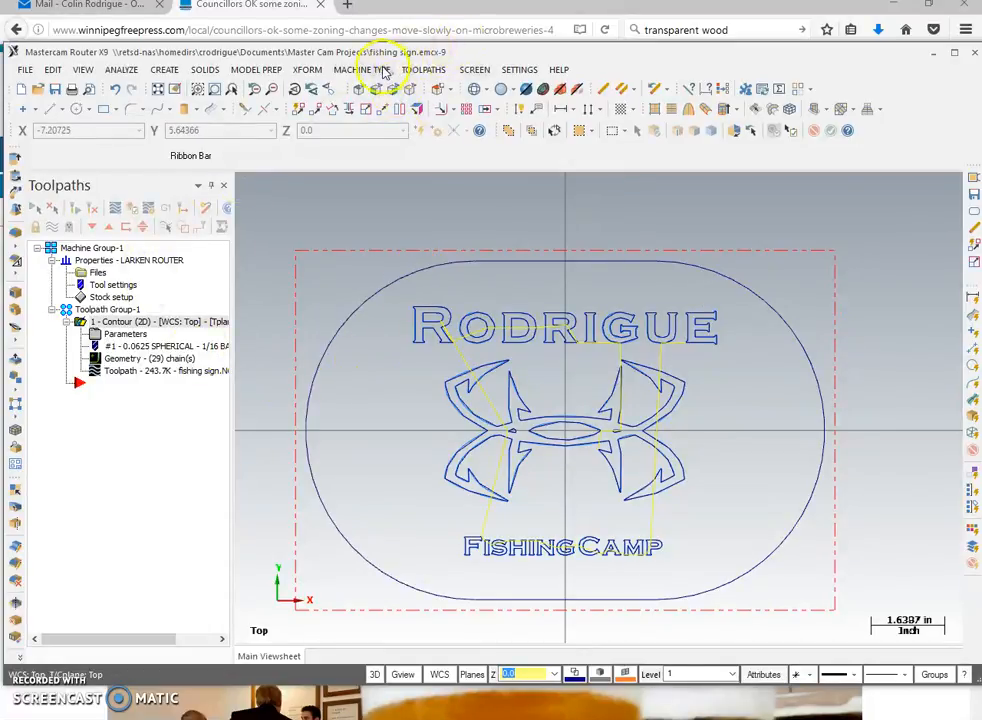
Add a second Contour toolpath and chain the obround border as its geometry
{"action": "left_click", "coordinate": [425, 70]}
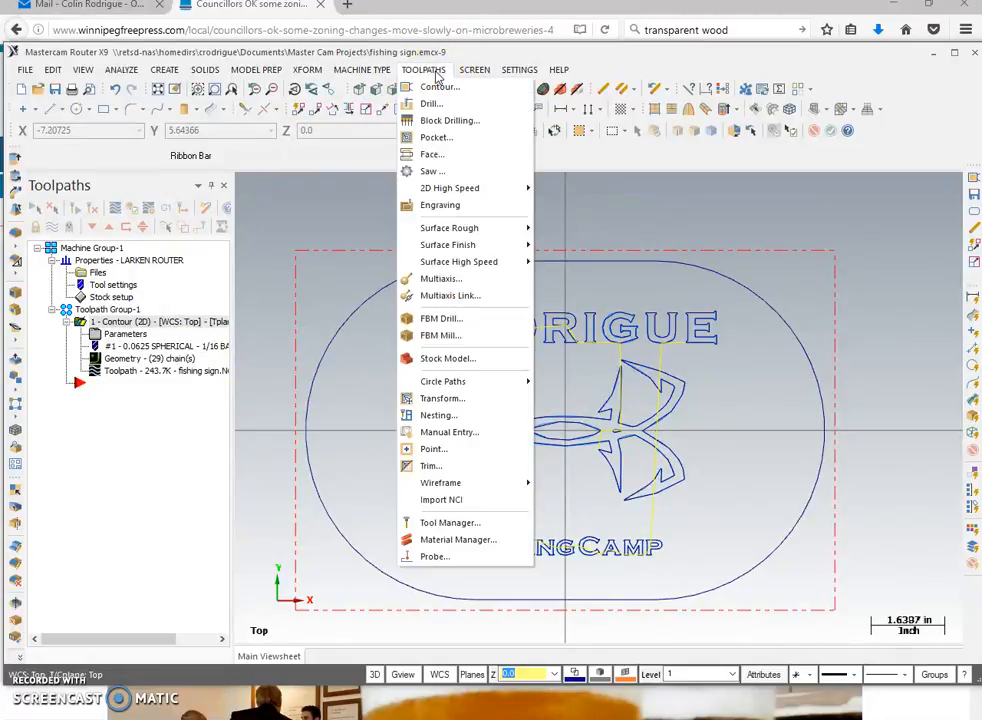
{"action": "mouse_move", "coordinate": [457, 378]}
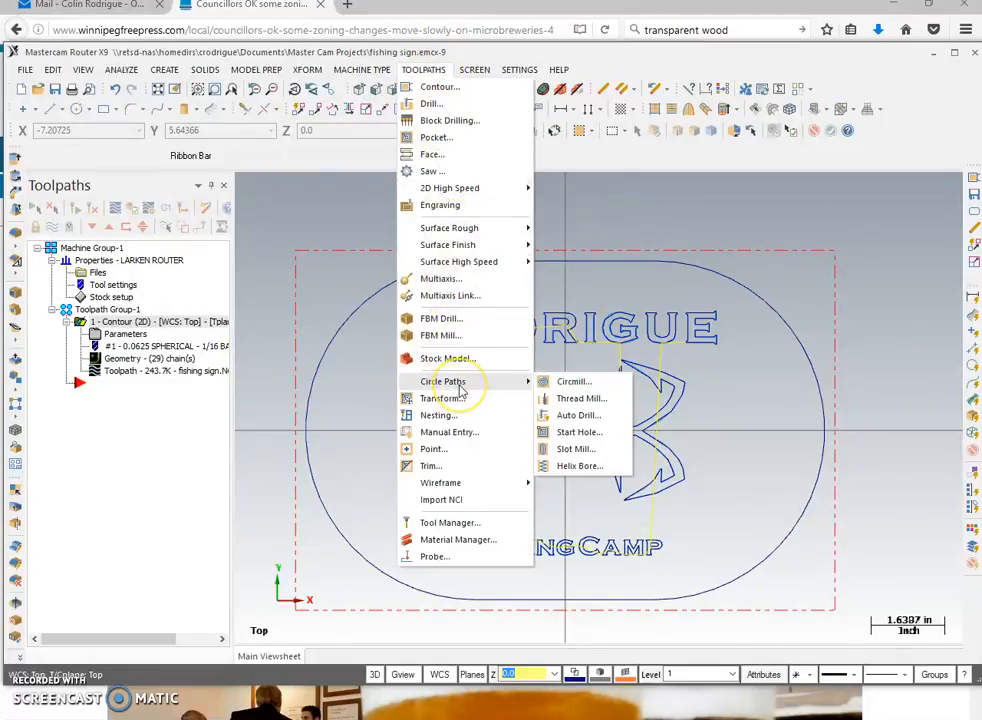
{"action": "left_click", "coordinate": [452, 92]}
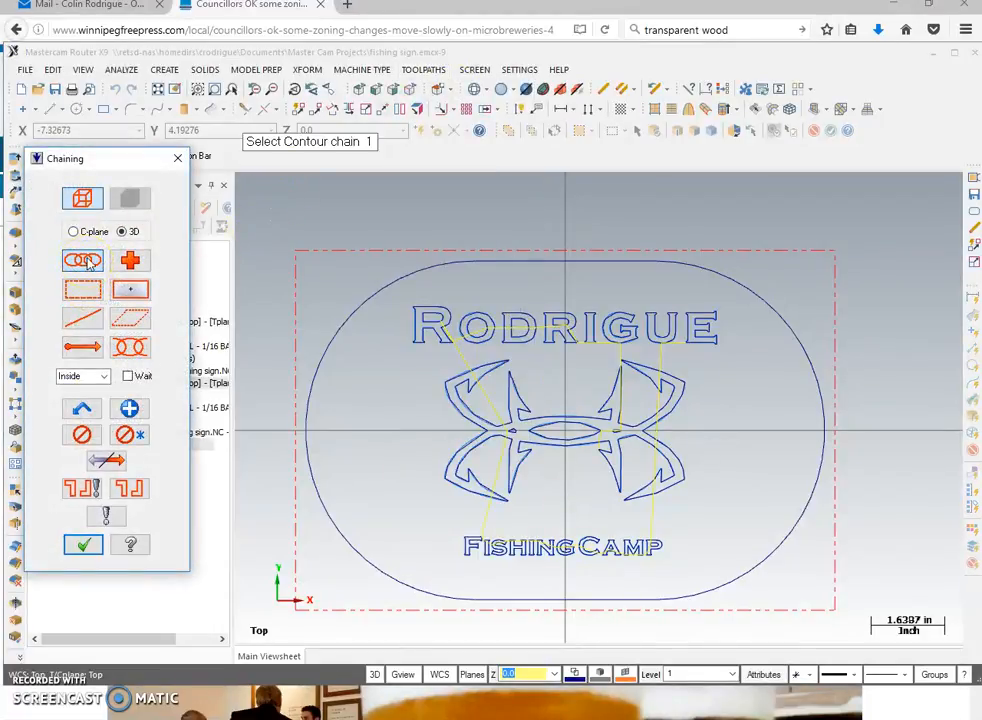
{"action": "left_click", "coordinate": [352, 316]}
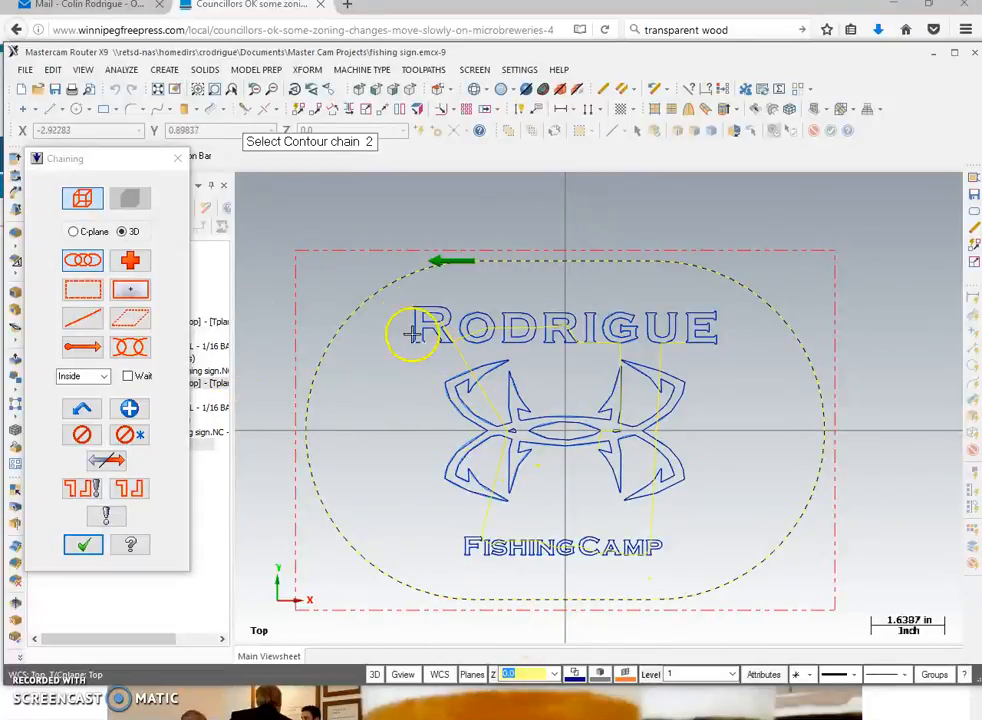
{"action": "left_click", "coordinate": [83, 544]}
Keep Contour as the toolpath type and choose the 1/4 STRAIGHT BIT from the Router_Inch tool library
{"action": "left_click", "coordinate": [289, 207]}
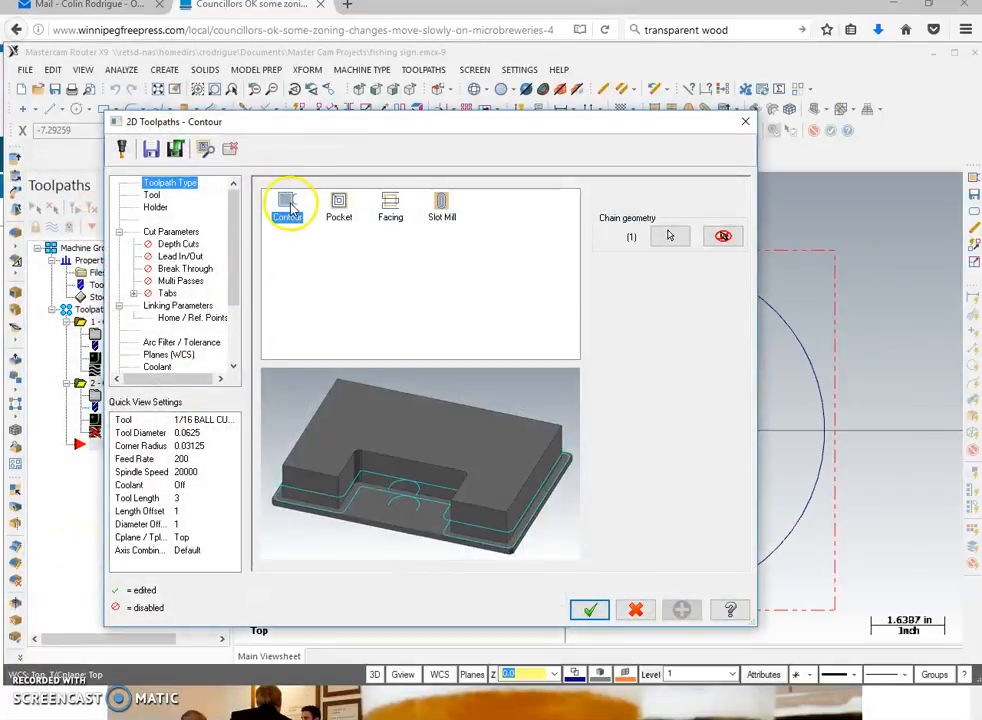
{"action": "left_click", "coordinate": [153, 195]}
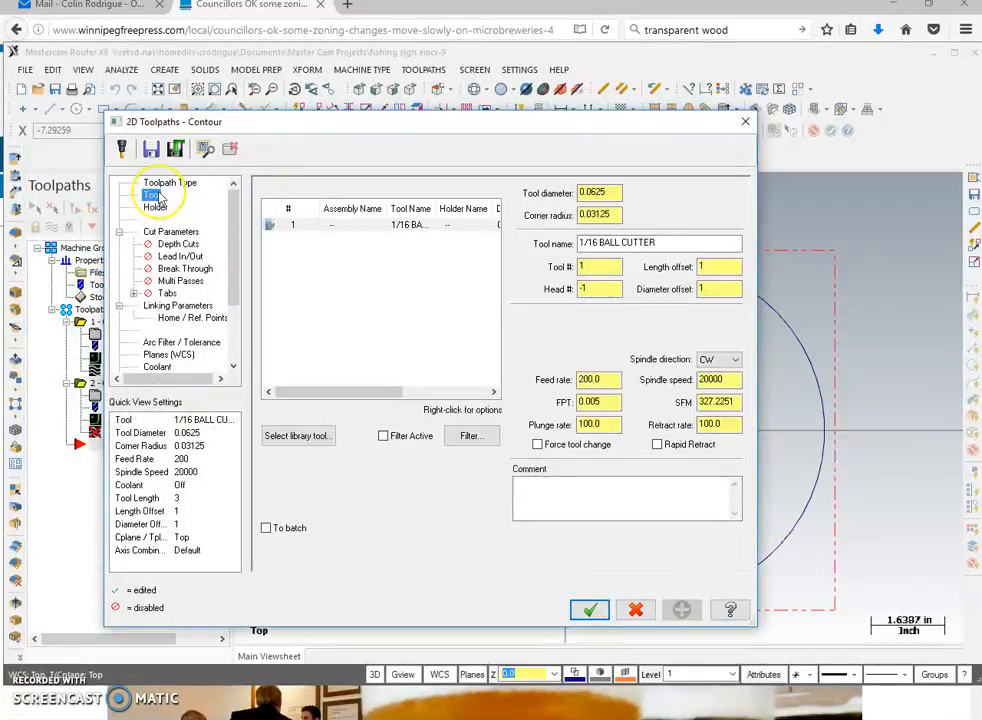
{"action": "left_click", "coordinate": [300, 436]}
{"action": "scroll", "coordinate": [228, 357], "scroll_direction": "down", "scroll_amount": 3}
{"action": "scroll", "coordinate": [228, 357], "scroll_direction": "down", "scroll_amount": 20}
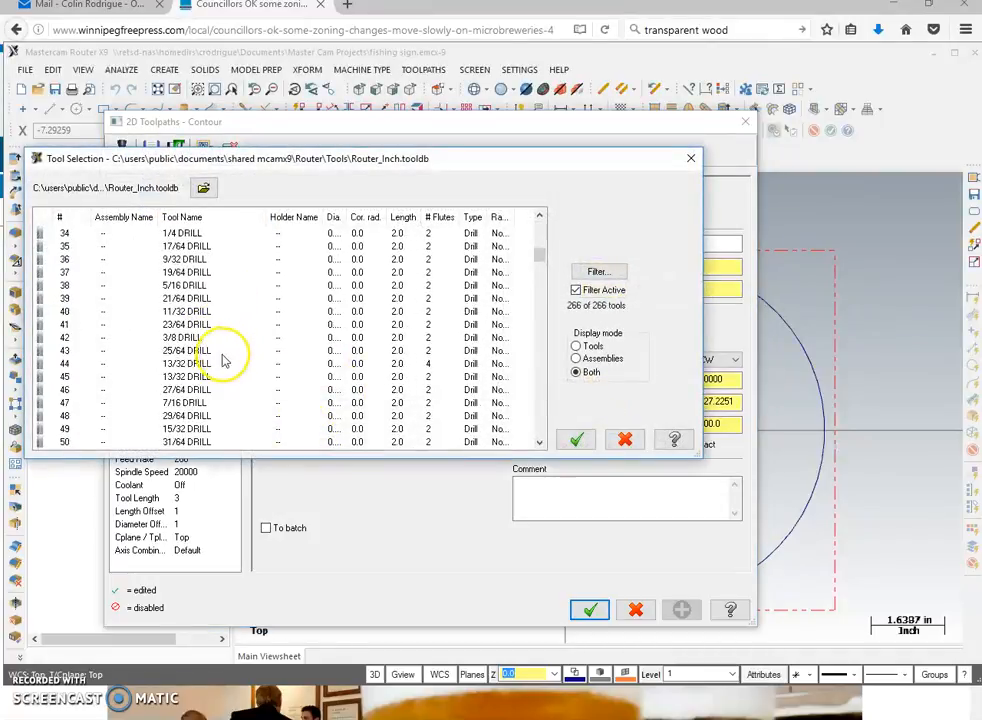
{"action": "scroll", "coordinate": [212, 364], "scroll_direction": "down", "scroll_amount": 18}
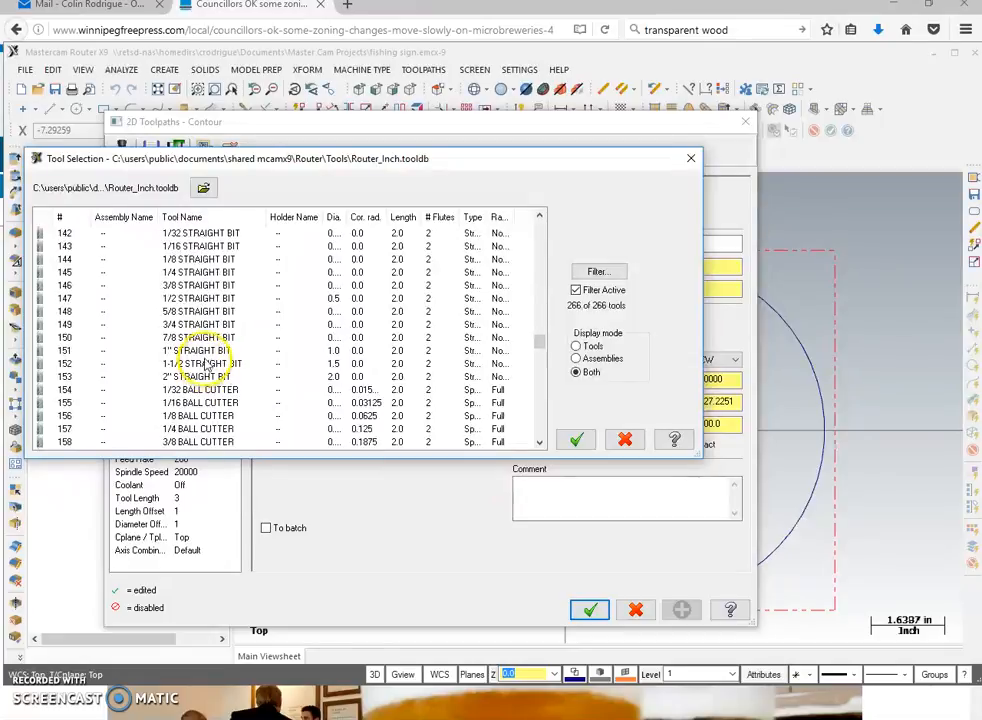
{"action": "scroll", "coordinate": [205, 366], "scroll_direction": "up", "scroll_amount": 2}
{"action": "left_click", "coordinate": [246, 352]}
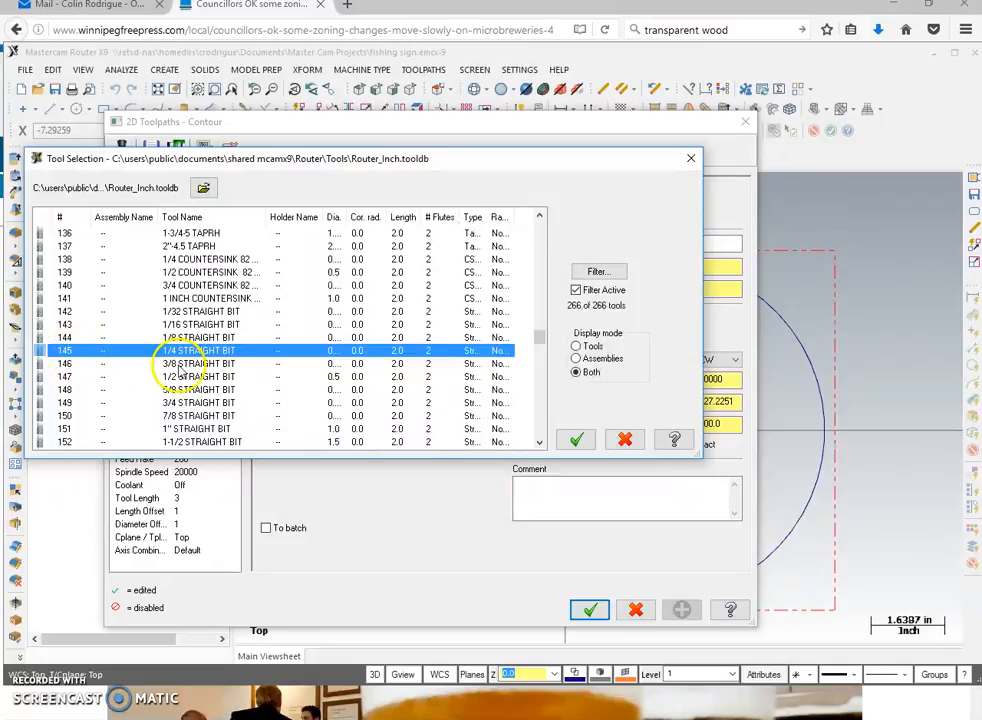
{"action": "left_click", "coordinate": [589, 441]}
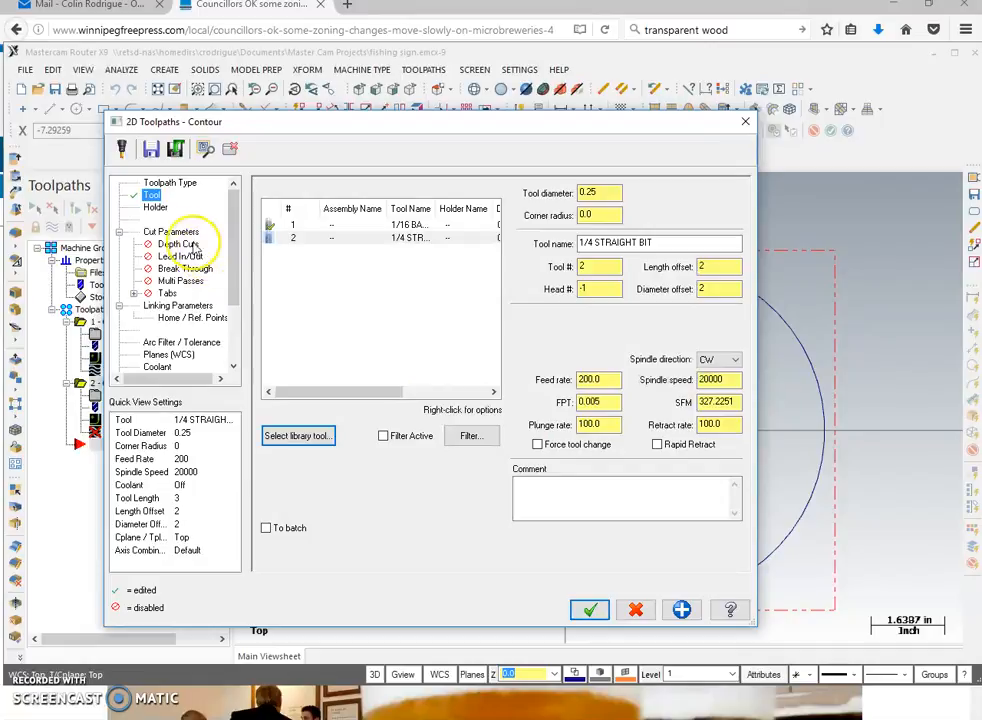
Enable depth cuts for the border contour with a max rough step of 0.125, keeping Lead In/Out disabled
{"action": "left_click", "coordinate": [171, 231]}
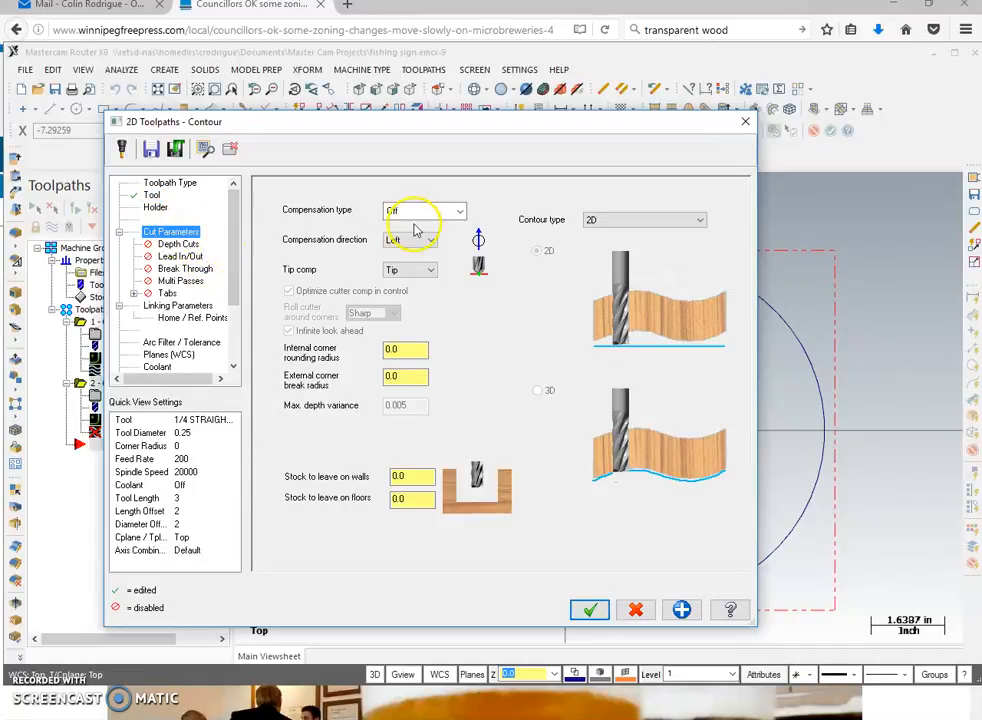
{"action": "left_click", "coordinate": [177, 245]}
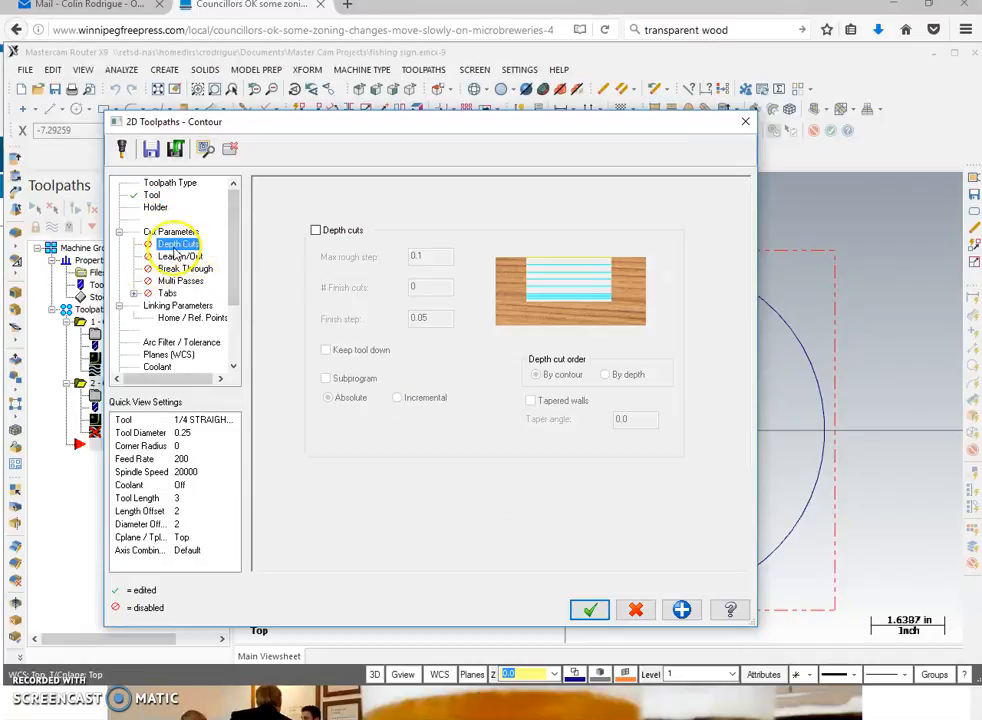
{"action": "left_click", "coordinate": [316, 232]}
{"action": "left_click", "coordinate": [437, 257]}
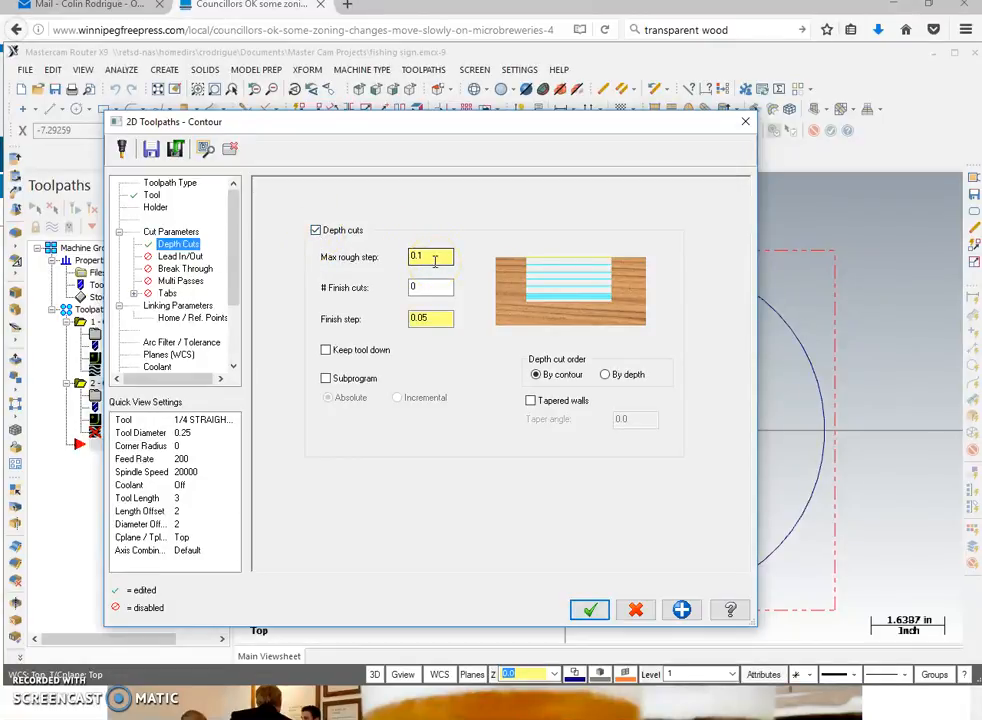
{"action": "left_click", "coordinate": [430, 318]}
{"action": "left_click", "coordinate": [429, 257]}
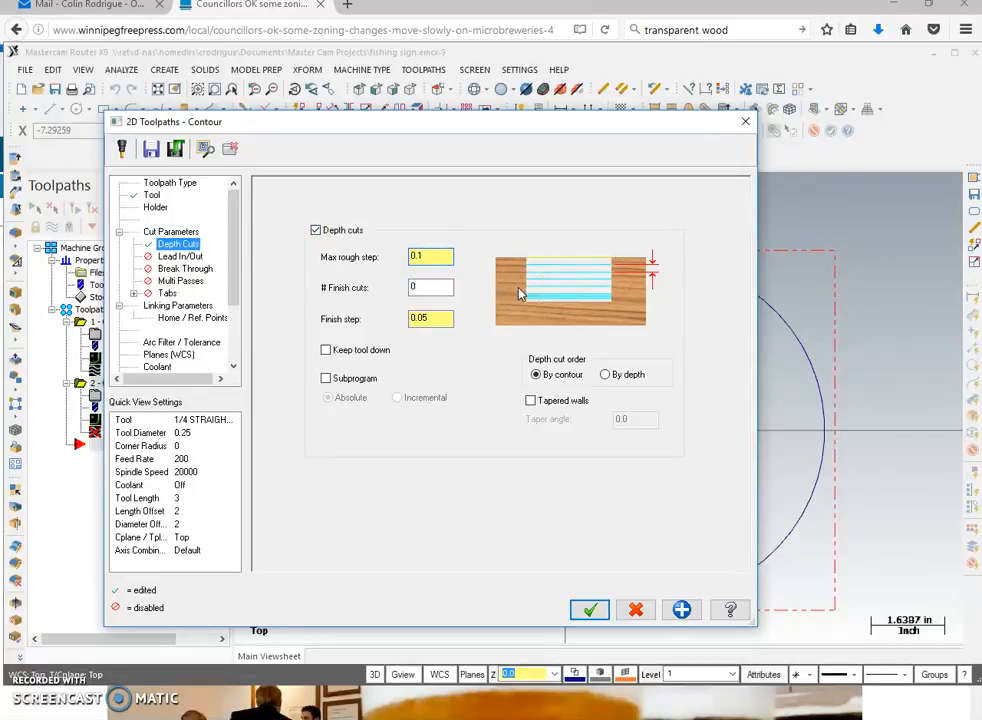
{"action": "type", "text": "25"}
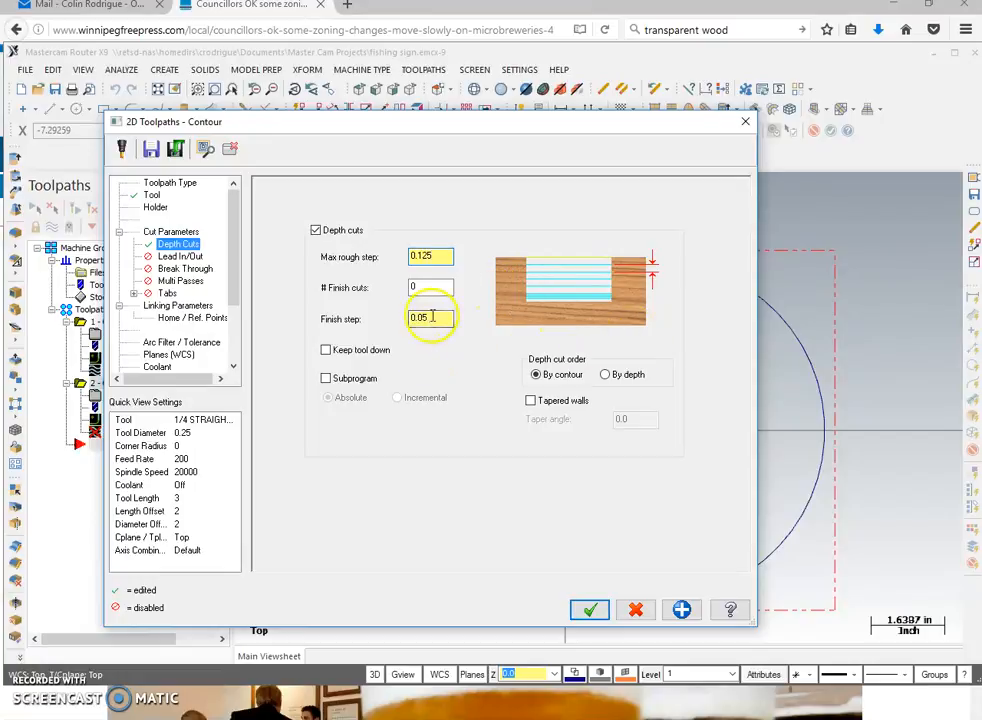
{"action": "left_click_drag", "start_coordinate": [435, 317], "coordinate": [419, 317]}
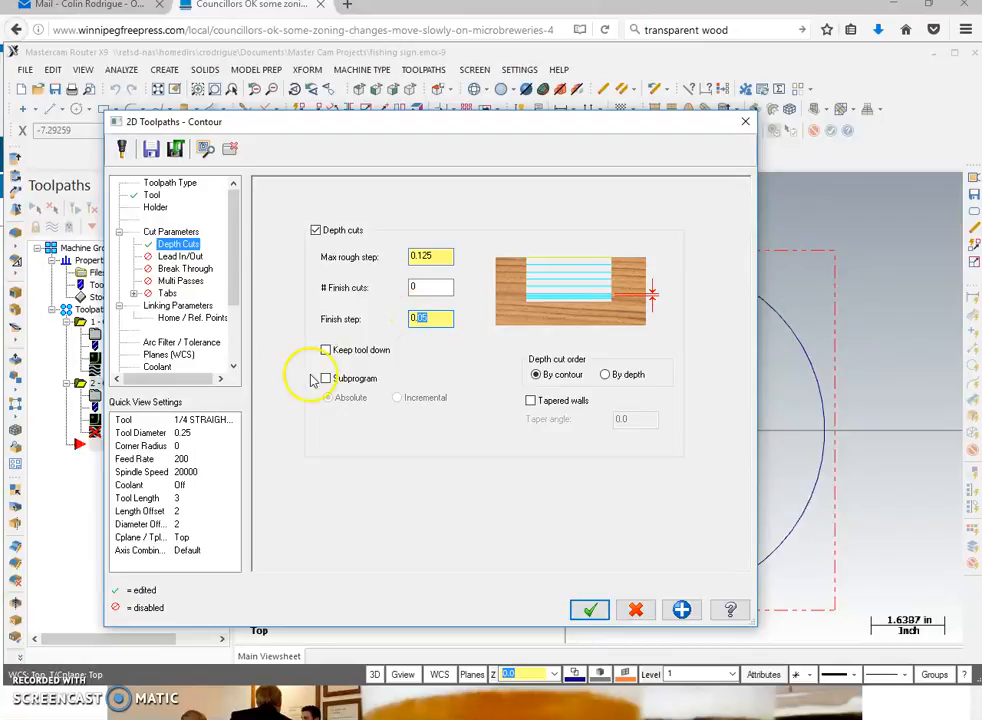
{"action": "left_click", "coordinate": [181, 257]}
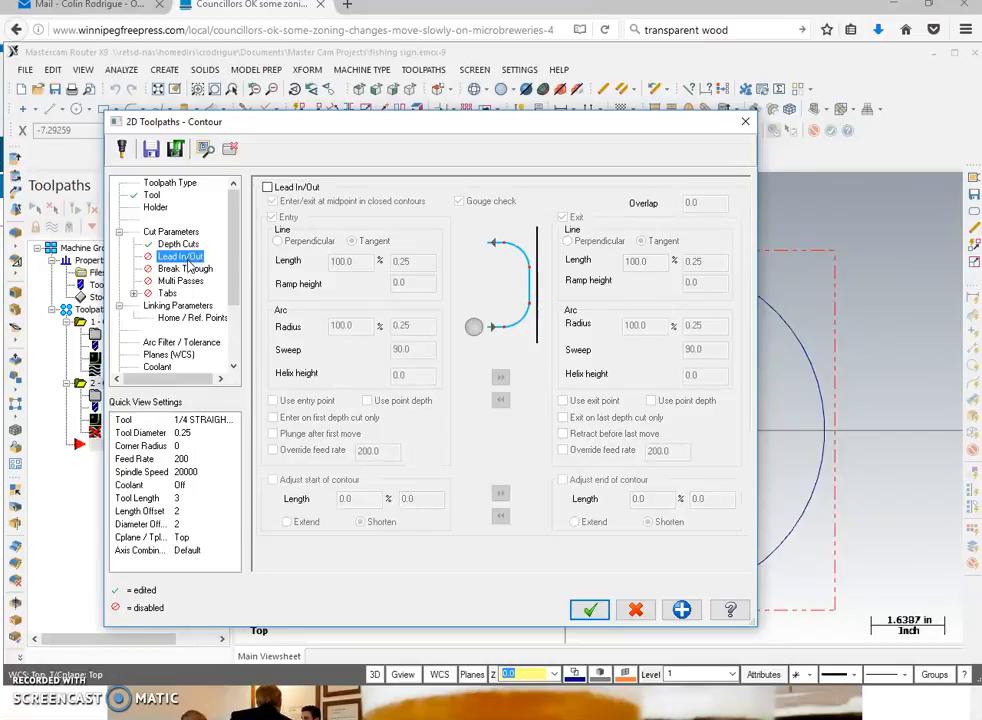
Enable manually positioned tabs for the border contour and set the tab thickness to 0.125
{"action": "left_click", "coordinate": [168, 293]}
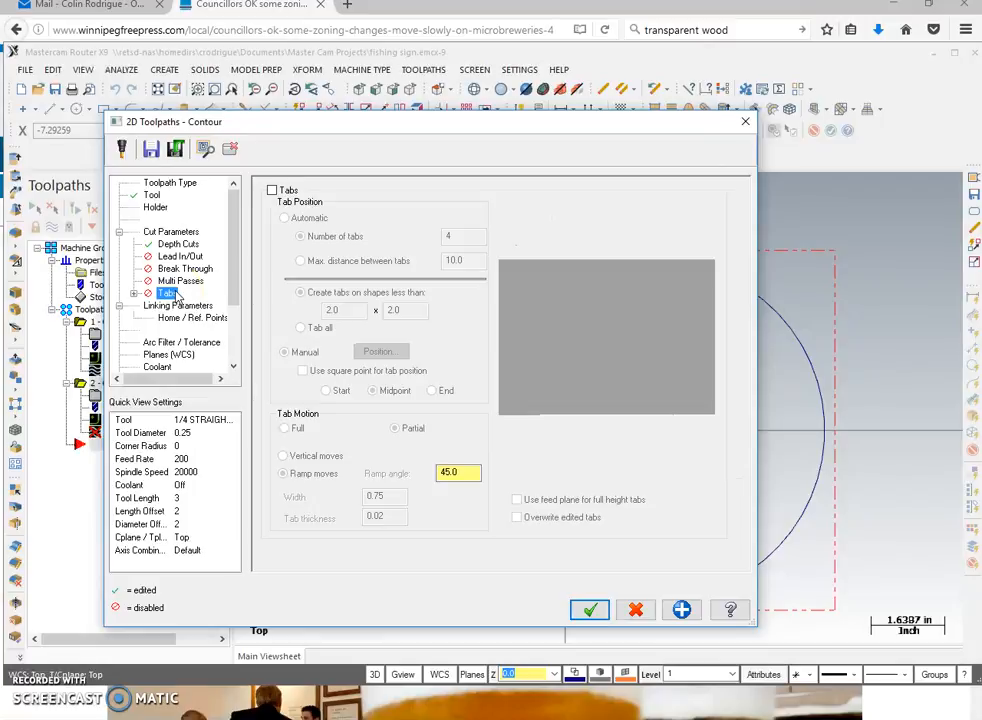
{"action": "mouse_move", "coordinate": [326, 125]}
{"action": "left_mouse_down"}
{"action": "mouse_move", "coordinate": [9, 274]}
{"action": "mouse_move", "coordinate": [2, 304]}
{"action": "left_mouse_up"}
{"action": "left_click_drag", "start_coordinate": [335, 309], "coordinate": [113, 338]}
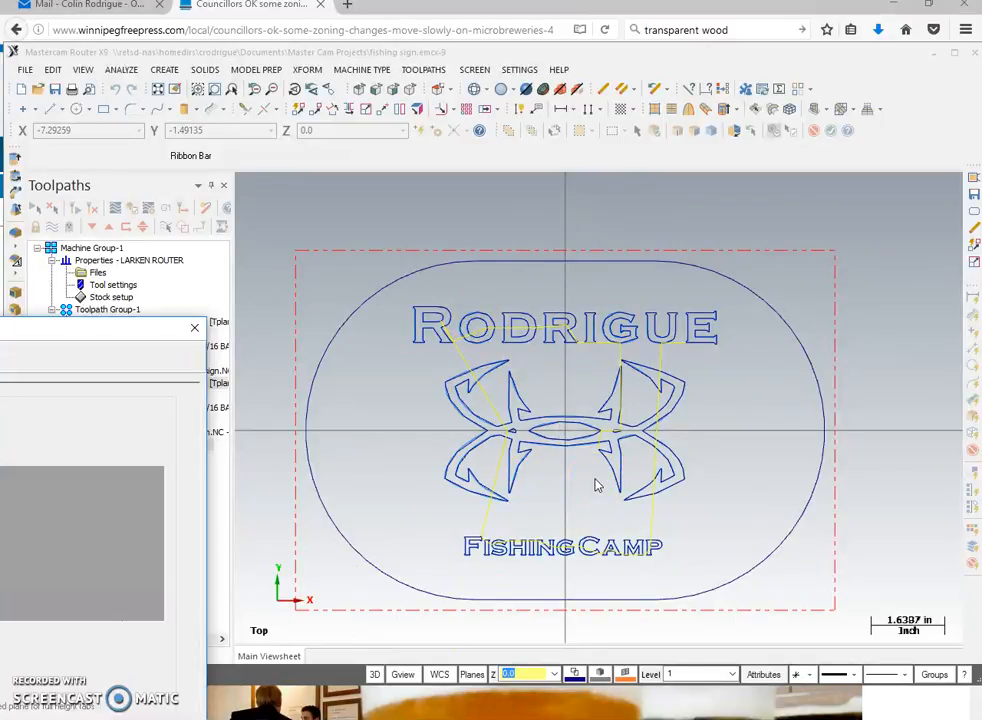
{"action": "mouse_move", "coordinate": [120, 329]}
{"action": "left_mouse_down"}
{"action": "mouse_move", "coordinate": [487, 241]}
{"action": "mouse_move", "coordinate": [733, 105]}
{"action": "left_mouse_up"}
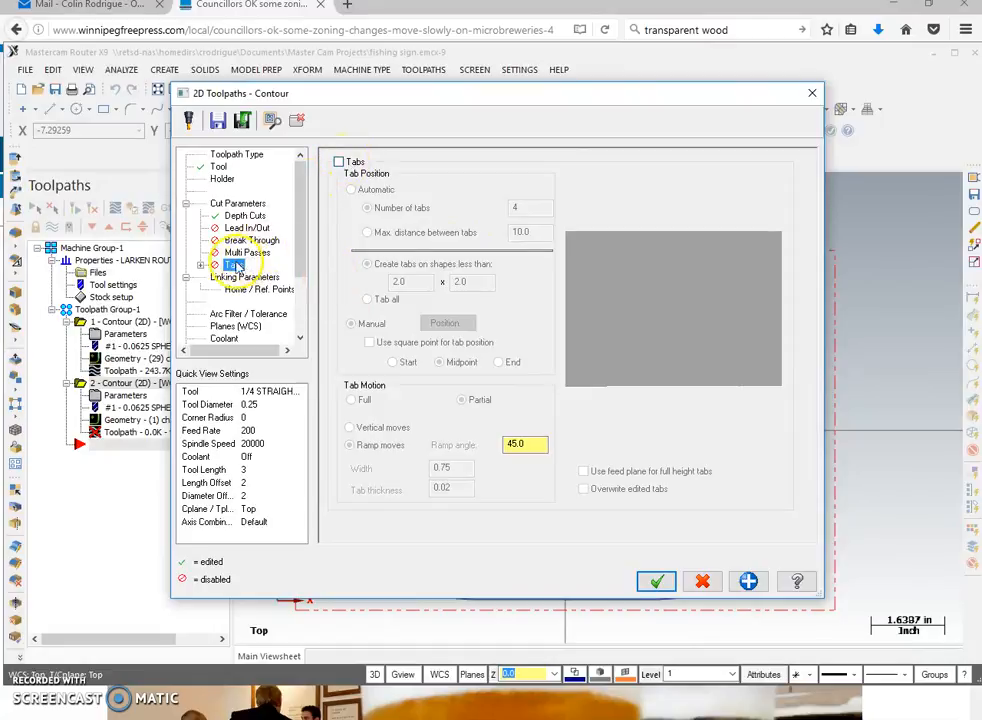
{"action": "left_click", "coordinate": [200, 266]}
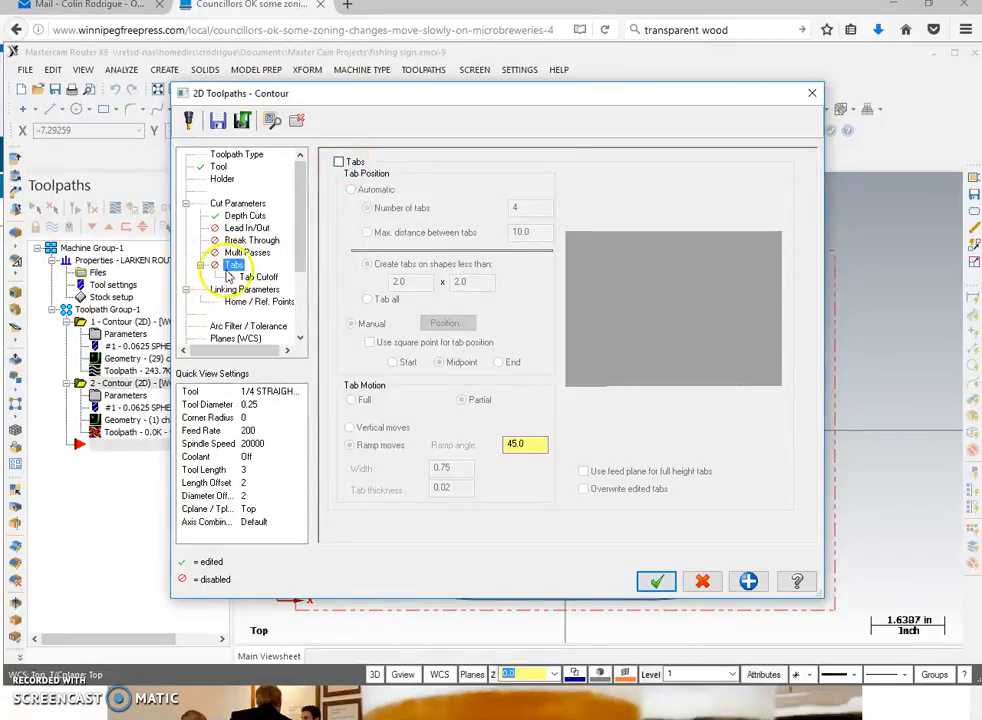
{"action": "left_click", "coordinate": [339, 162]}
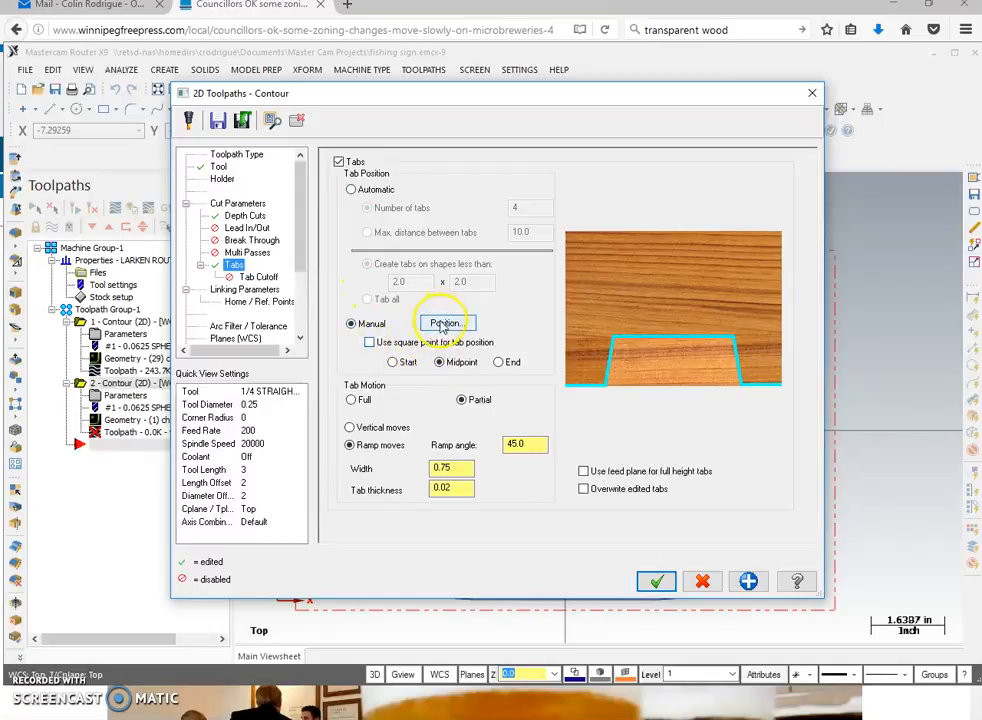
{"action": "double_click", "coordinate": [441, 488]}
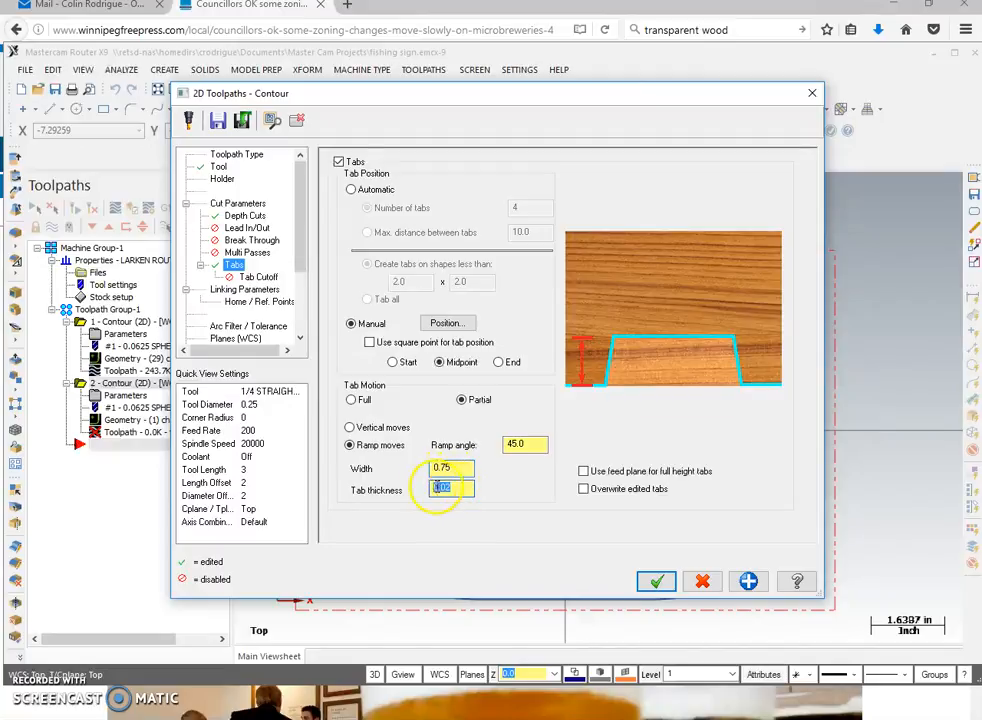
{"action": "type", "text": ".125"}
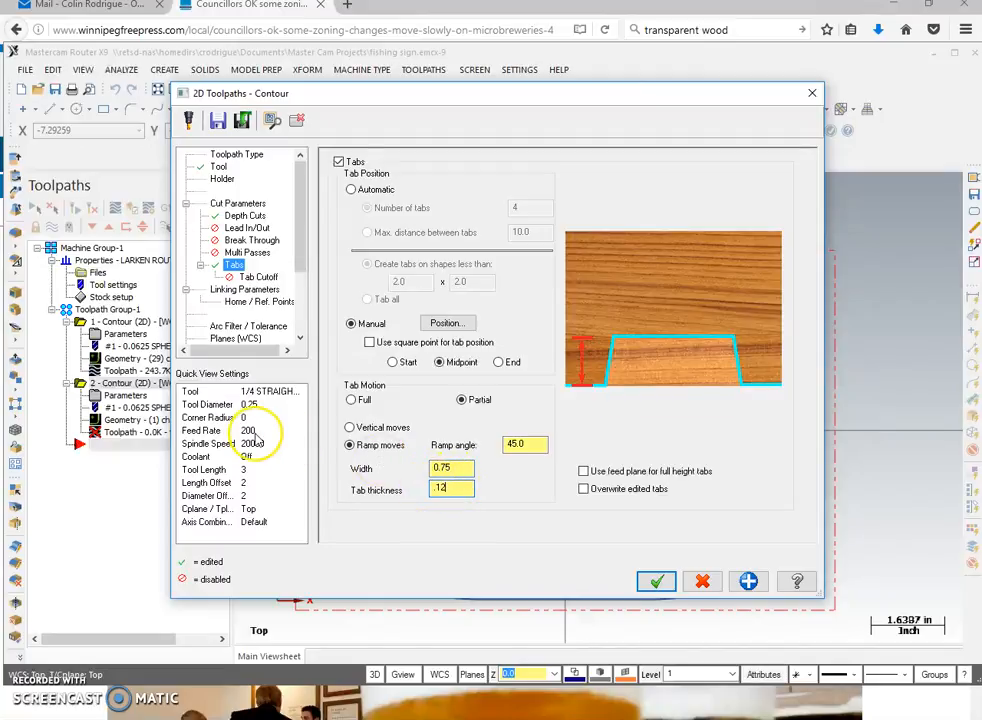
Place four tabs on the obround border, one each at its upper-left, upper-right, lower-right and lower-left curves
{"action": "left_click", "coordinate": [446, 323]}
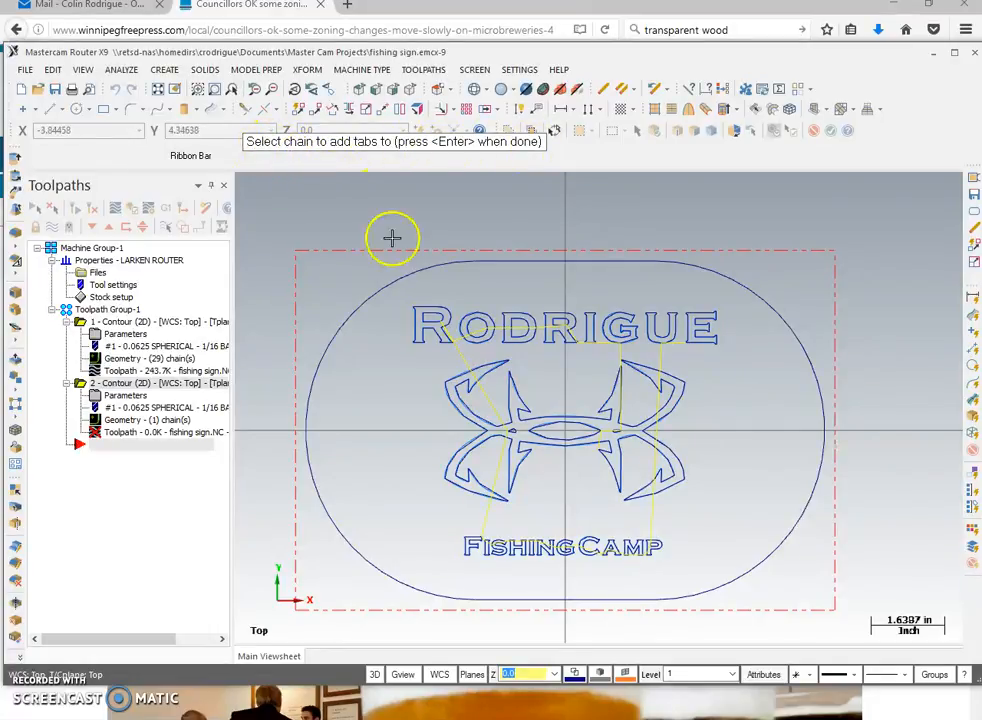
{"action": "left_click", "coordinate": [353, 312]}
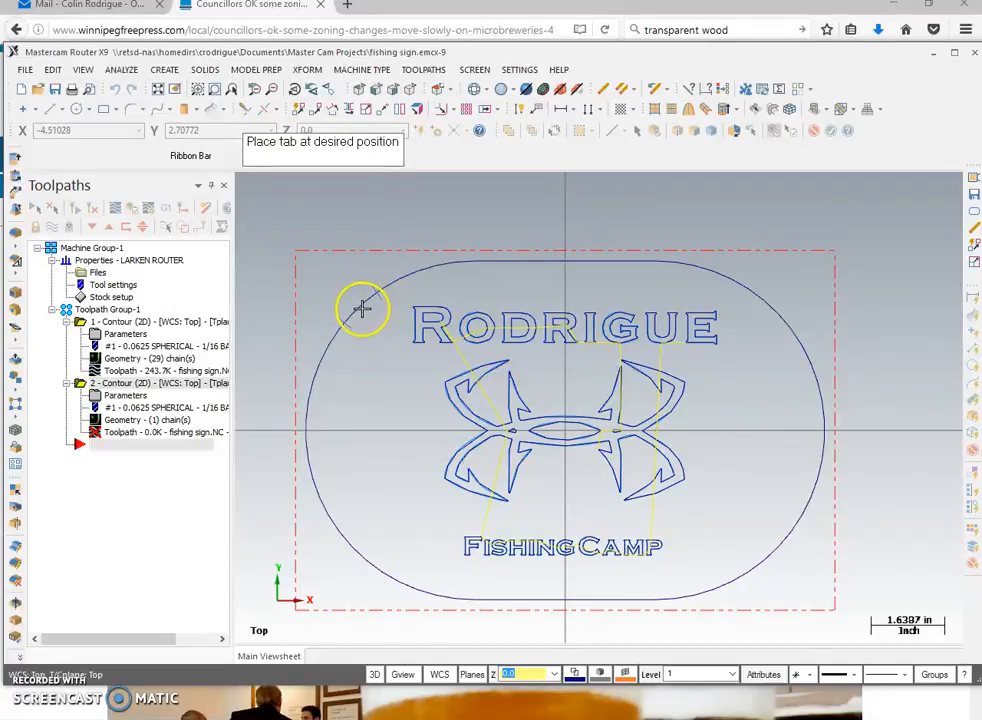
{"action": "left_click", "coordinate": [363, 310]}
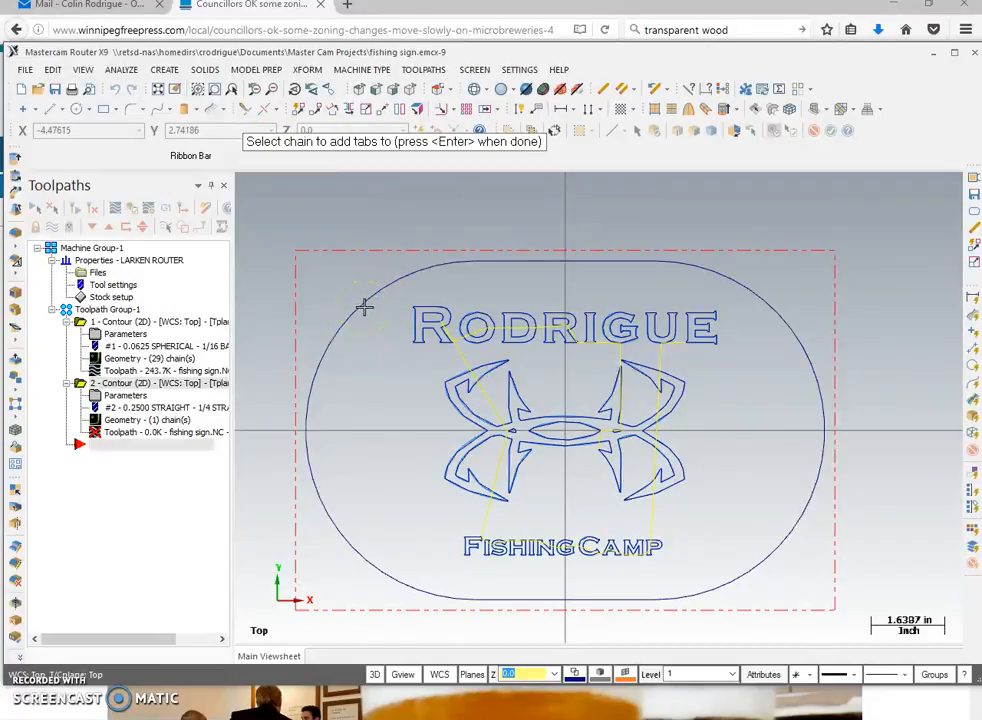
{"action": "left_click", "coordinate": [785, 315]}
{"action": "left_click", "coordinate": [785, 315]}
{"action": "left_click", "coordinate": [779, 548]}
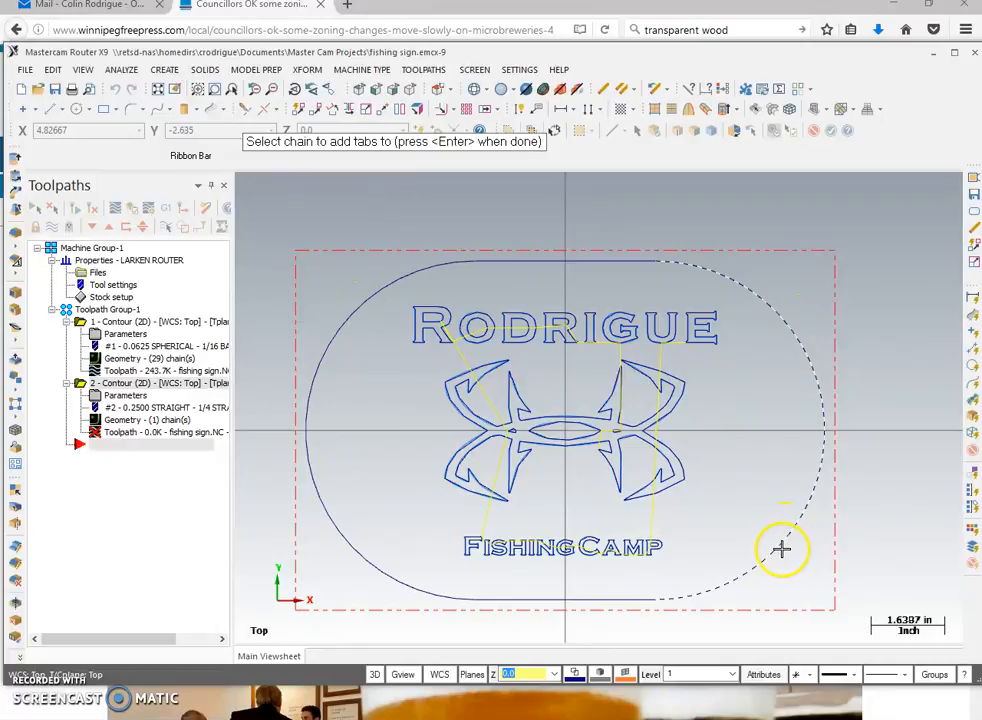
{"action": "left_click", "coordinate": [782, 548]}
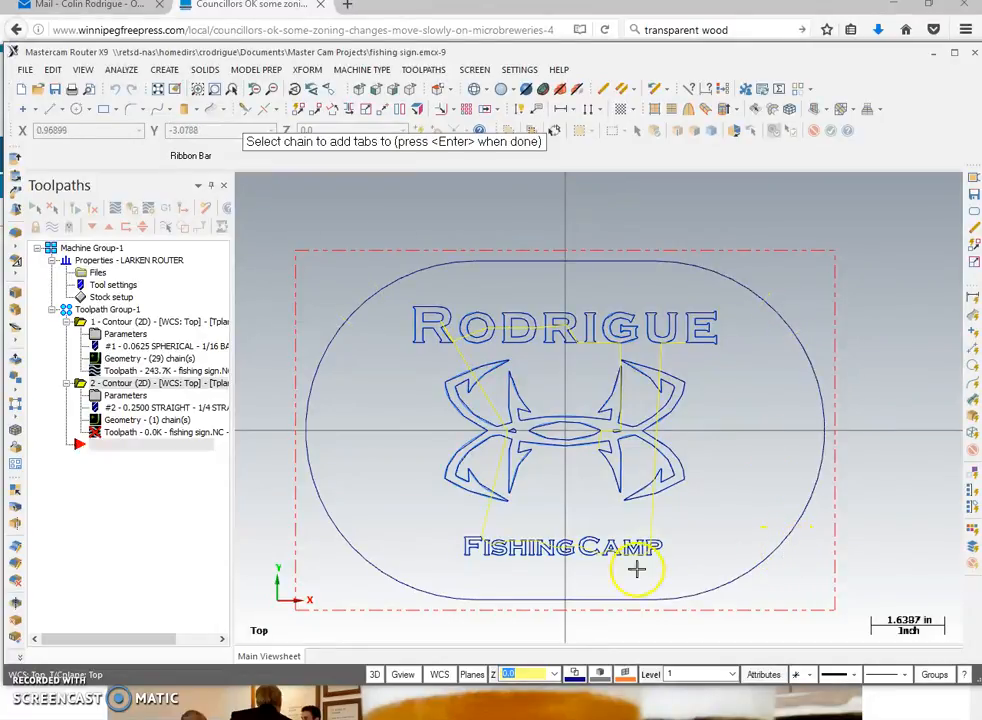
{"action": "left_click", "coordinate": [379, 566]}
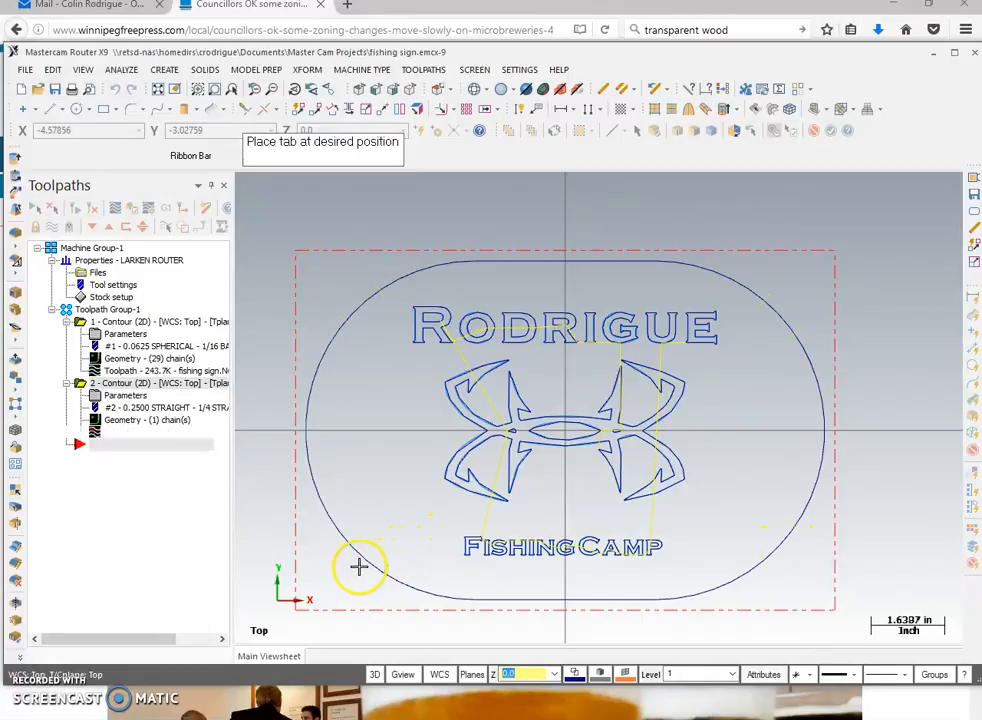
{"action": "left_click", "coordinate": [359, 565]}
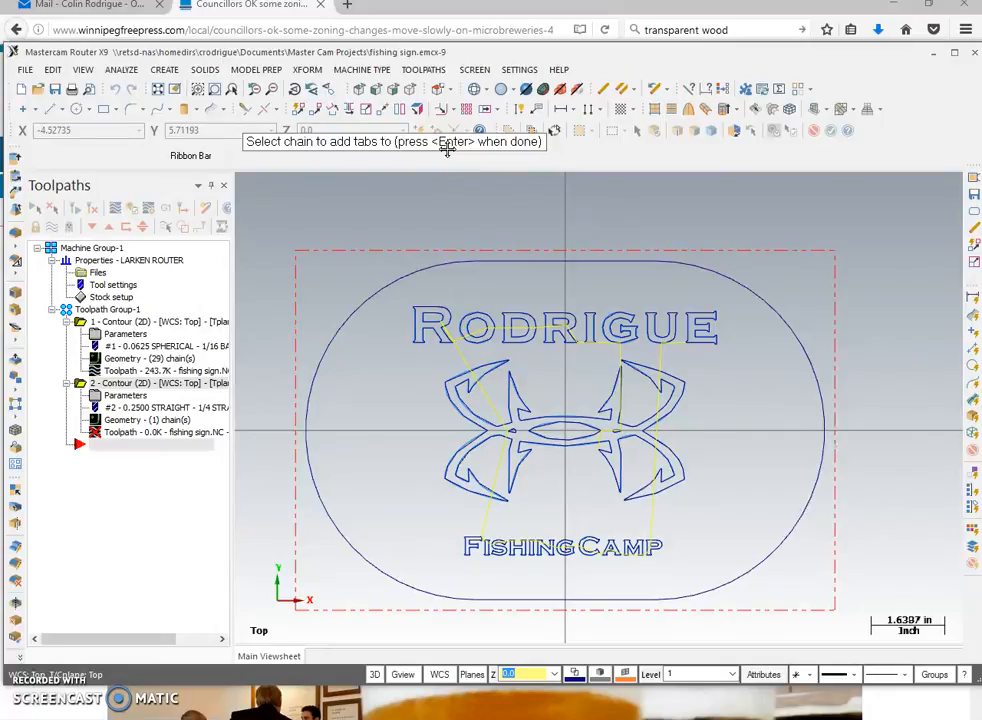
{"action": "key", "text": "Return"}
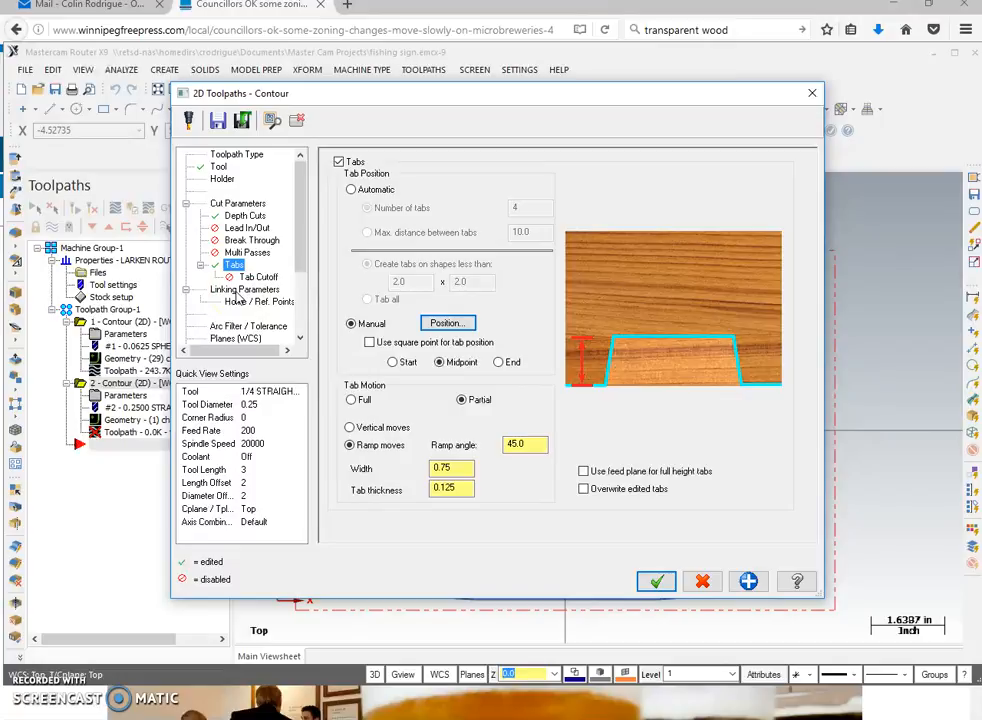
Set the border contour's absolute depth to -.76 and generate the toolpath
{"action": "left_click", "coordinate": [243, 290]}
{"action": "double_click", "coordinate": [565, 461]}
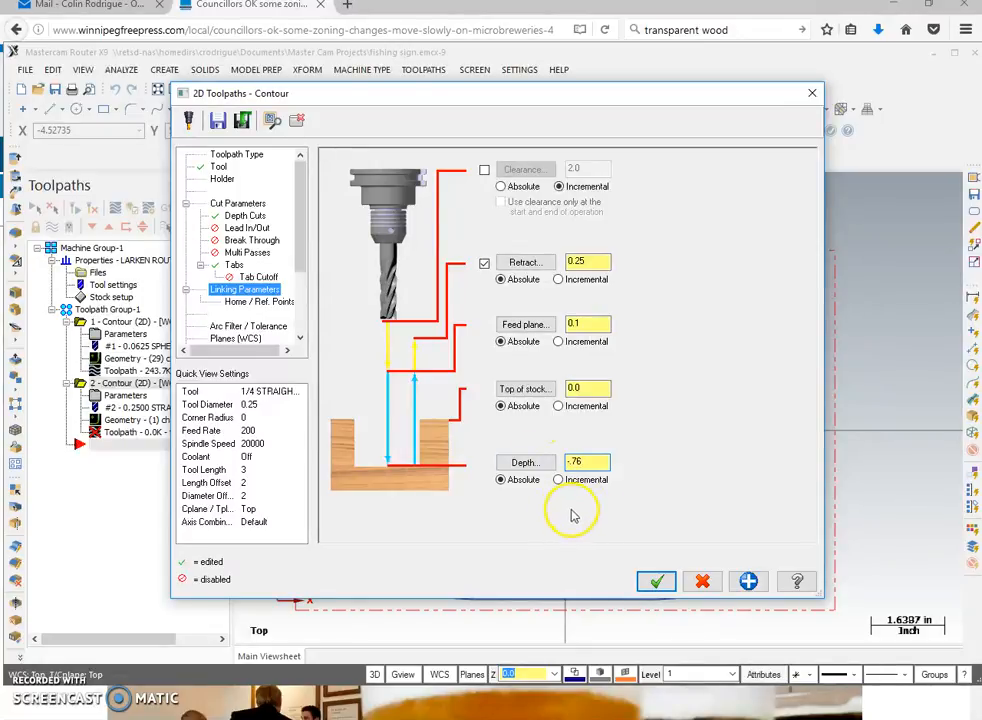
{"action": "left_click", "coordinate": [656, 582]}
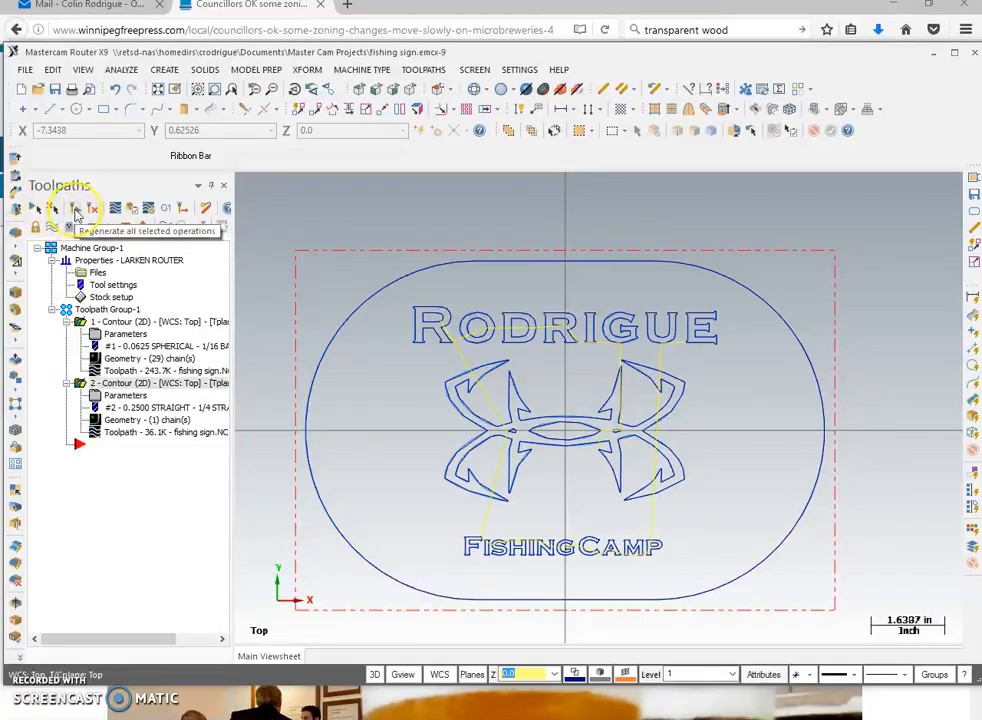
Run a Verify simulation of both contour toolpaths on the stock and rewind it to the start
{"action": "left_click", "coordinate": [108, 371]}
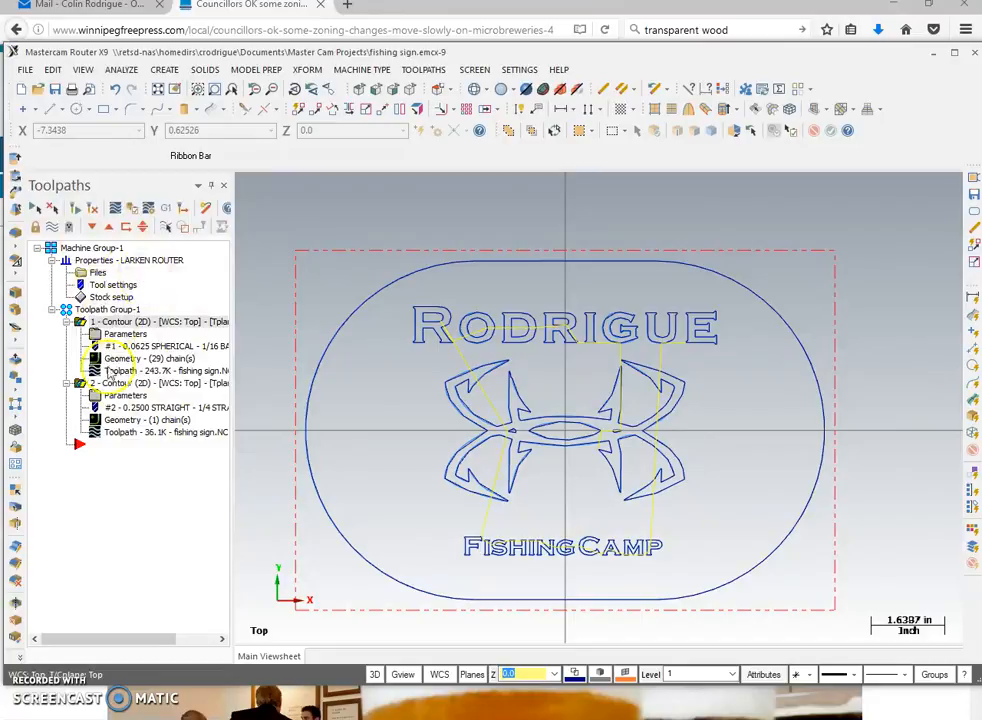
{"action": "left_click", "coordinate": [134, 216]}
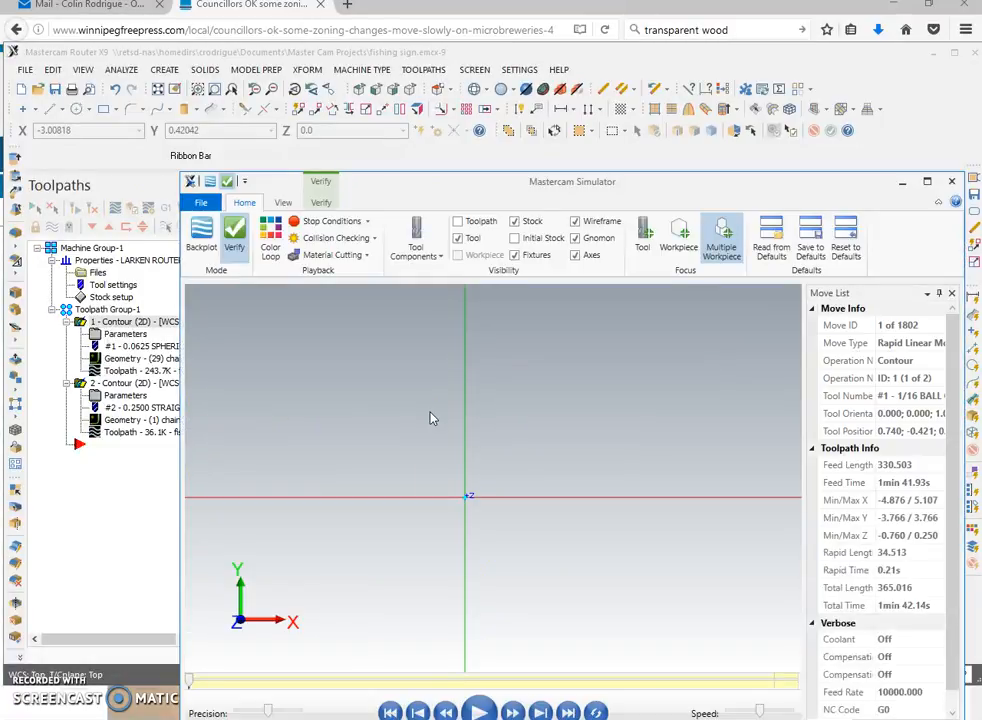
{"action": "middle_click_drag", "start_coordinate": [458, 597], "coordinate": [474, 556]}
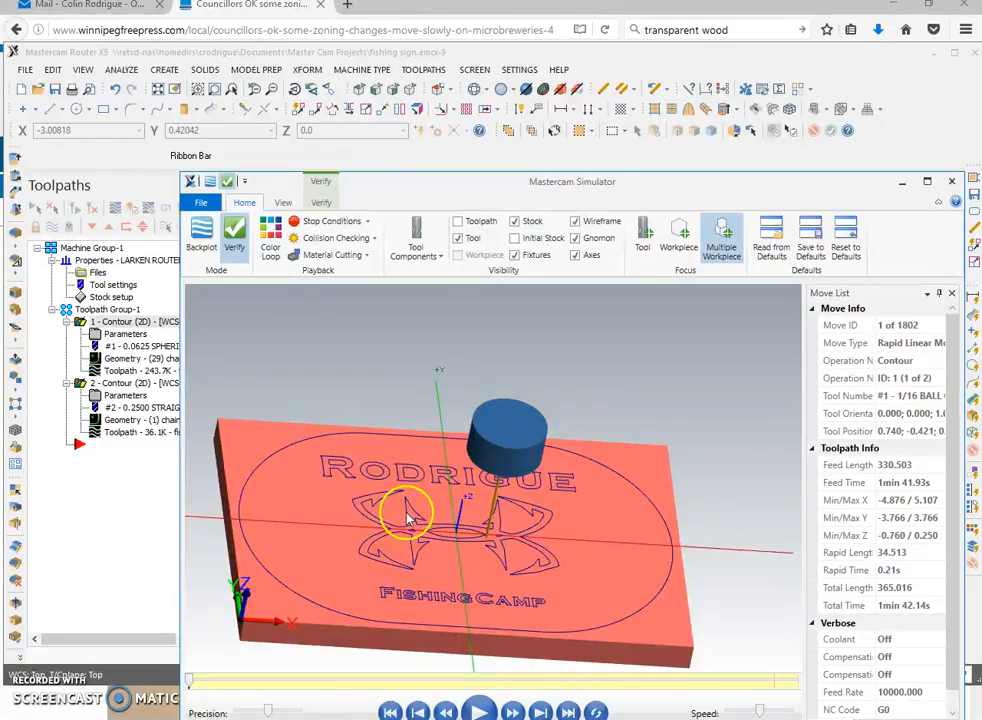
{"action": "left_click", "coordinate": [479, 709]}
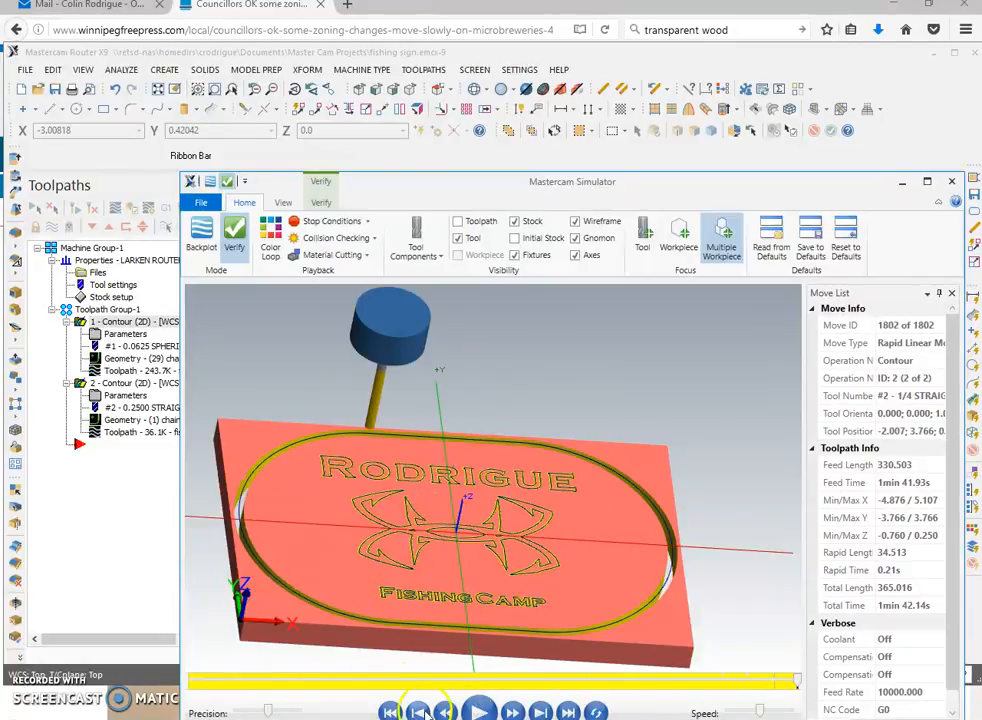
{"action": "left_click", "coordinate": [390, 710]}
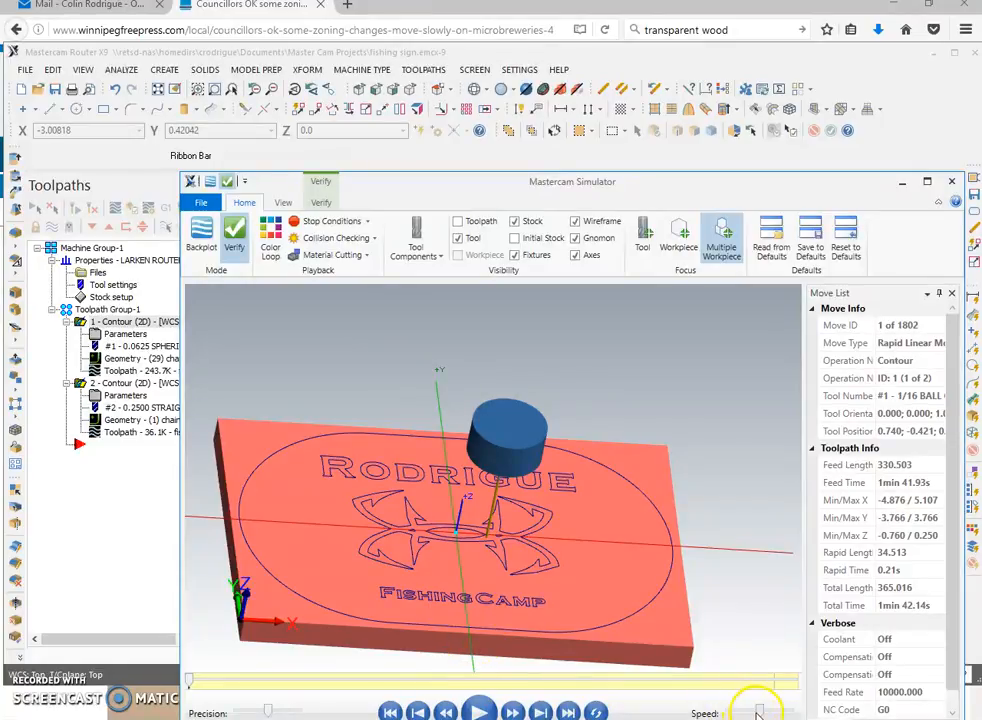
Play the Verify simulation of both contour toolpaths, adjusting the playback speed while the engraving is cut
{"action": "left_click", "coordinate": [479, 710]}
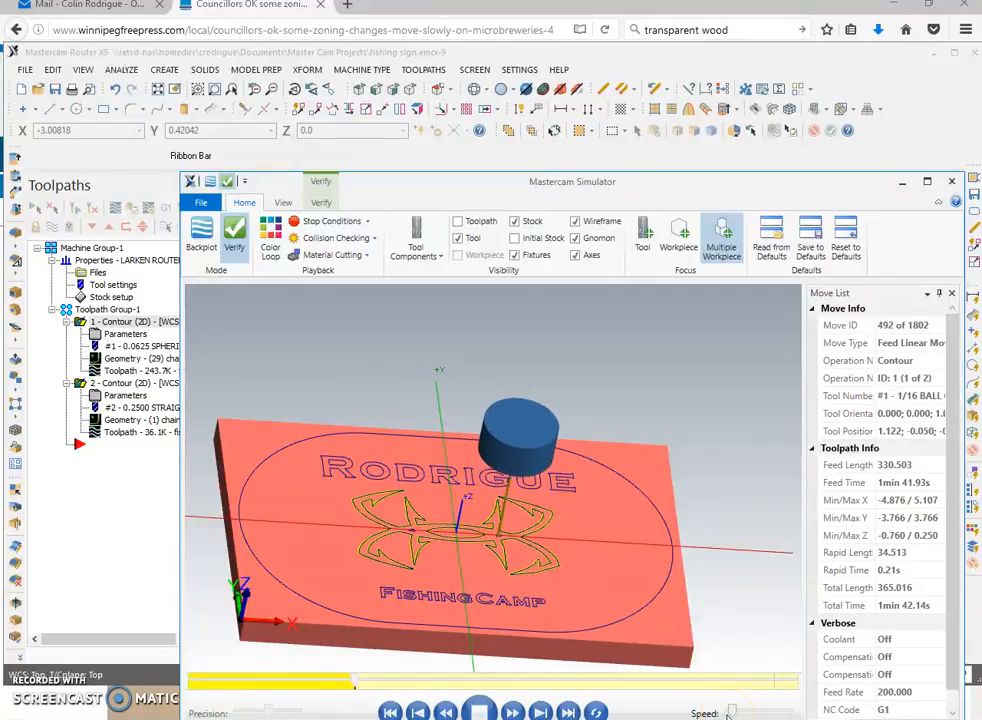
{"action": "left_click_drag", "start_coordinate": [732, 712], "coordinate": [749, 712]}
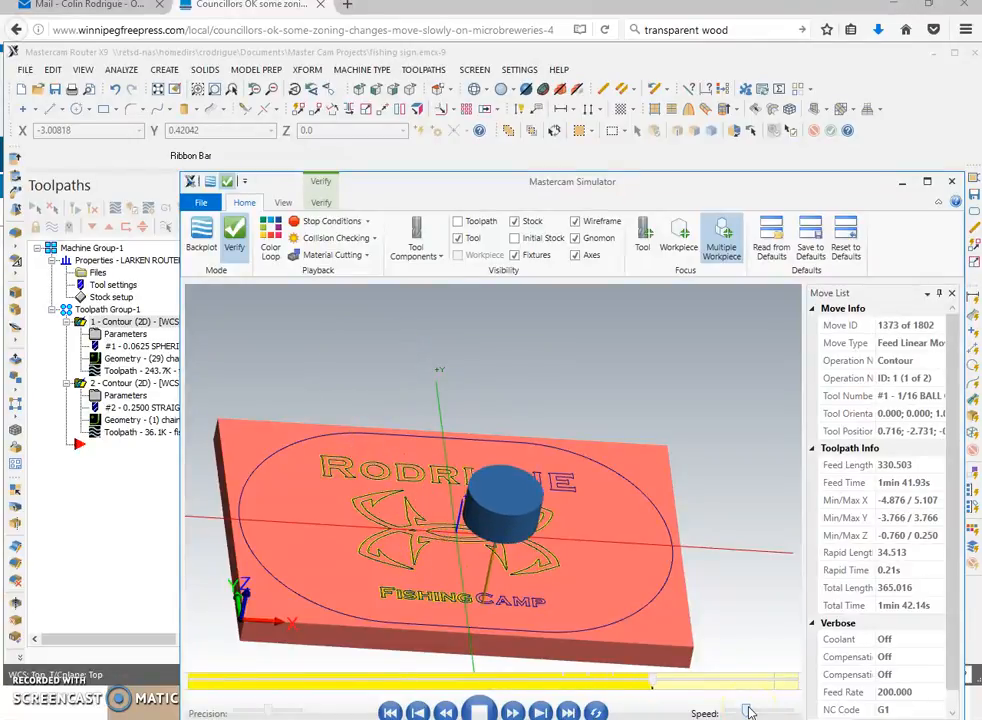
{"action": "left_click_drag", "start_coordinate": [749, 712], "coordinate": [734, 712]}
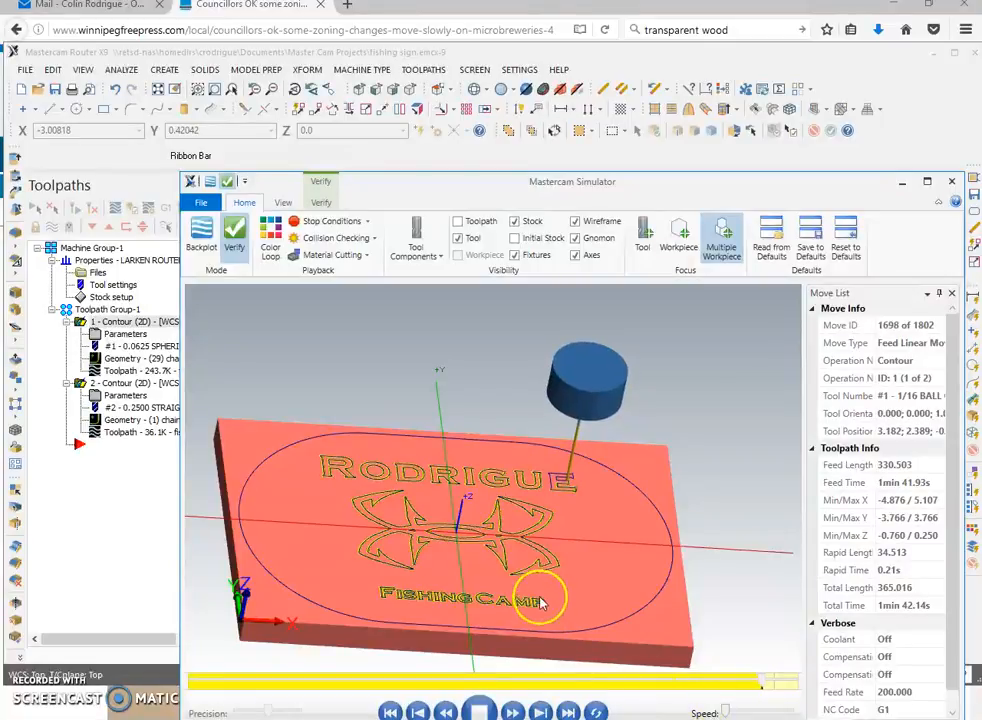
Inspect the simulated border cut and its tabs from several angles and up close, and close the simulator
{"action": "middle_click_drag", "start_coordinate": [500, 608], "coordinate": [523, 601]}
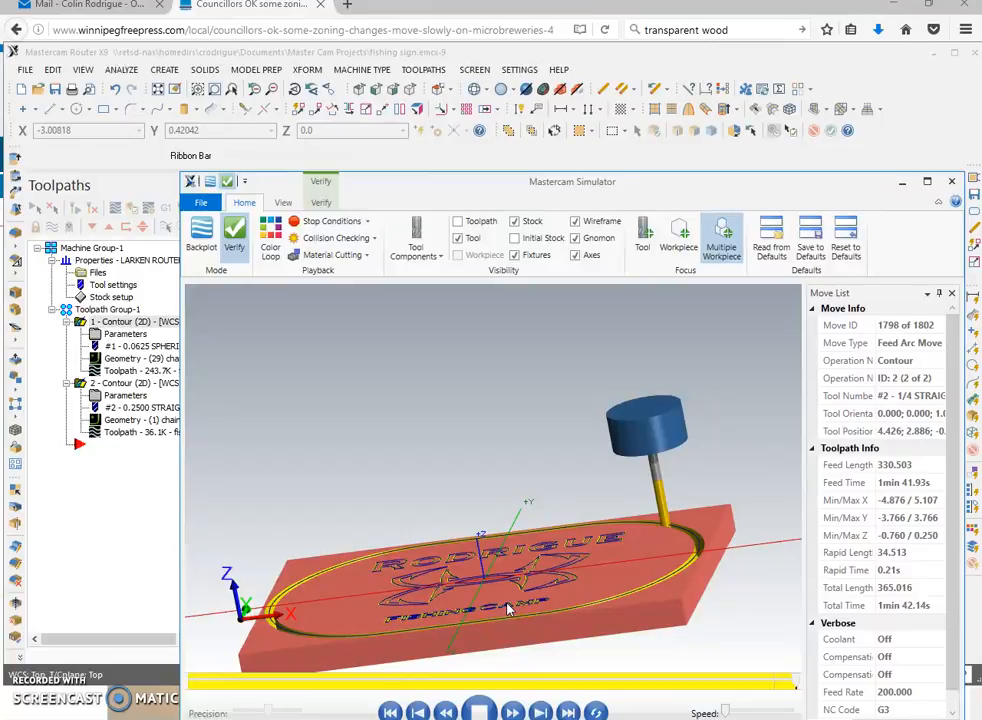
{"action": "left_click_drag", "start_coordinate": [507, 610], "coordinate": [460, 669]}
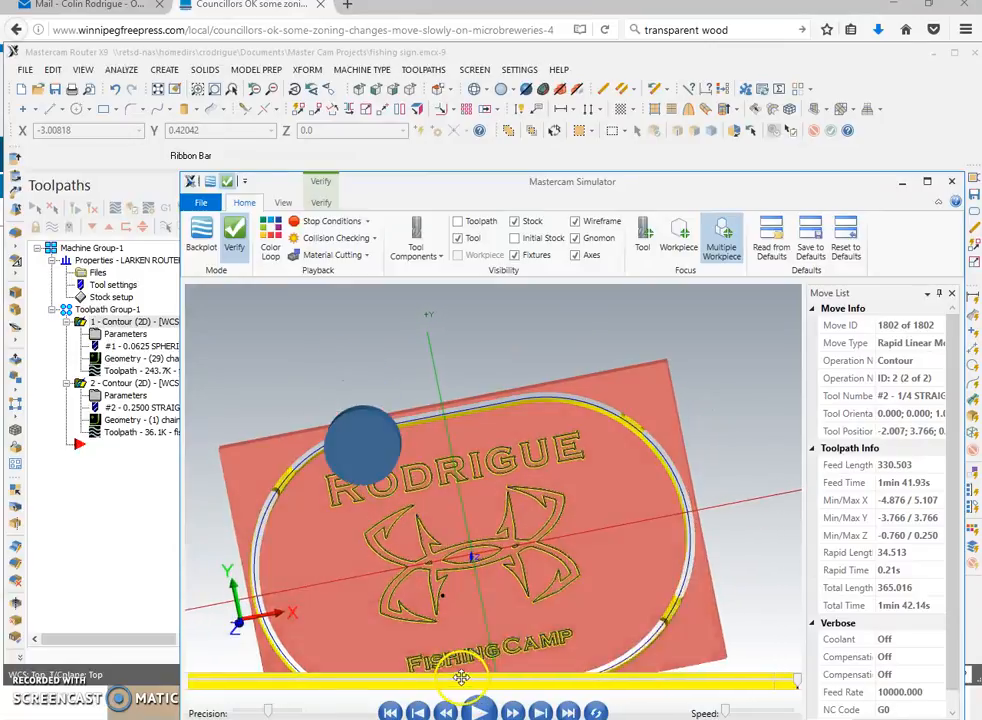
{"action": "scroll", "coordinate": [669, 505], "scroll_direction": "up", "scroll_amount": 5}
{"action": "mouse_move", "coordinate": [577, 435]}
{"action": "left_mouse_down"}
{"action": "mouse_move", "coordinate": [577, 402]}
{"action": "mouse_move", "coordinate": [580, 420]}
{"action": "left_mouse_up"}
{"action": "scroll", "coordinate": [519, 428], "scroll_direction": "down", "scroll_amount": 6}
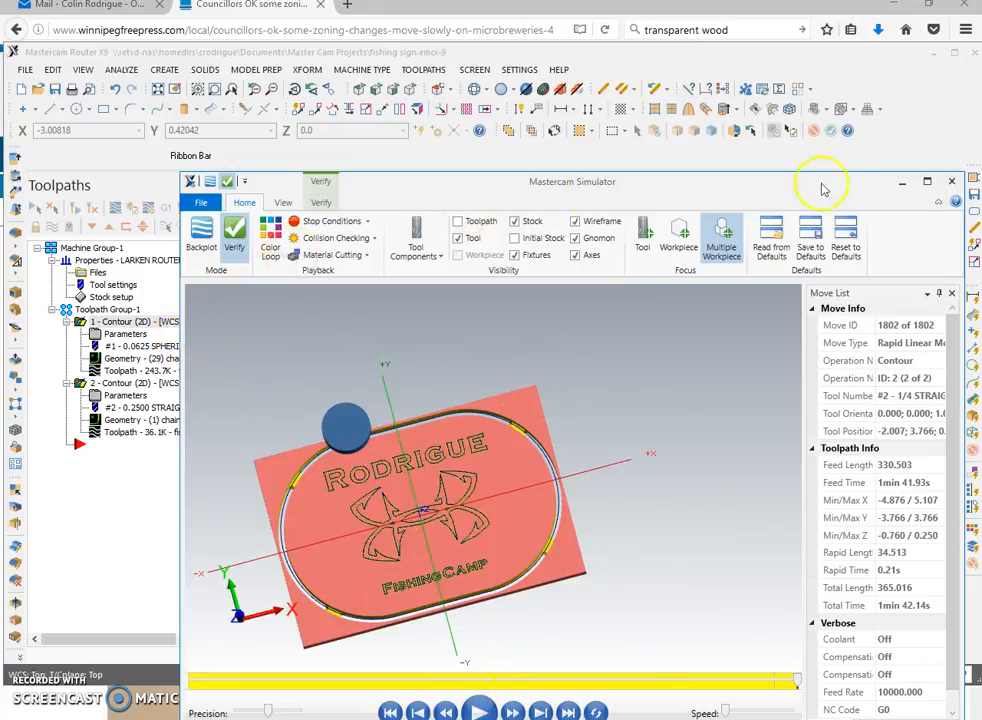
{"action": "left_click", "coordinate": [950, 183]}
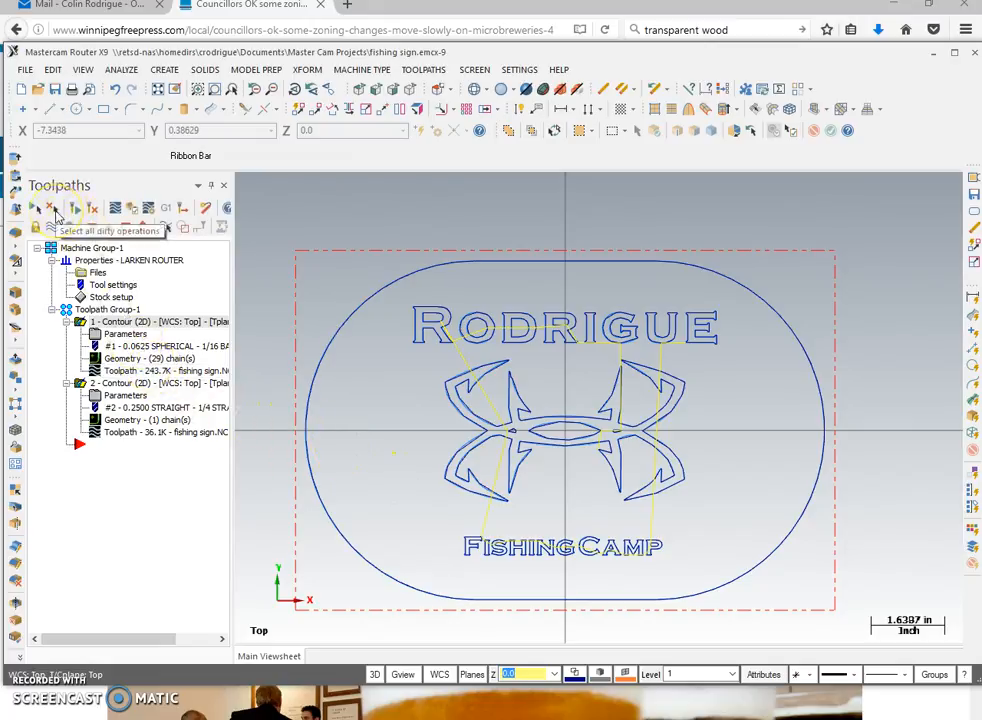
Post only the engraving contour to an NC file named with the family name plus "fishing sign engrave", skipping the error messages
{"action": "left_click", "coordinate": [82, 210]}
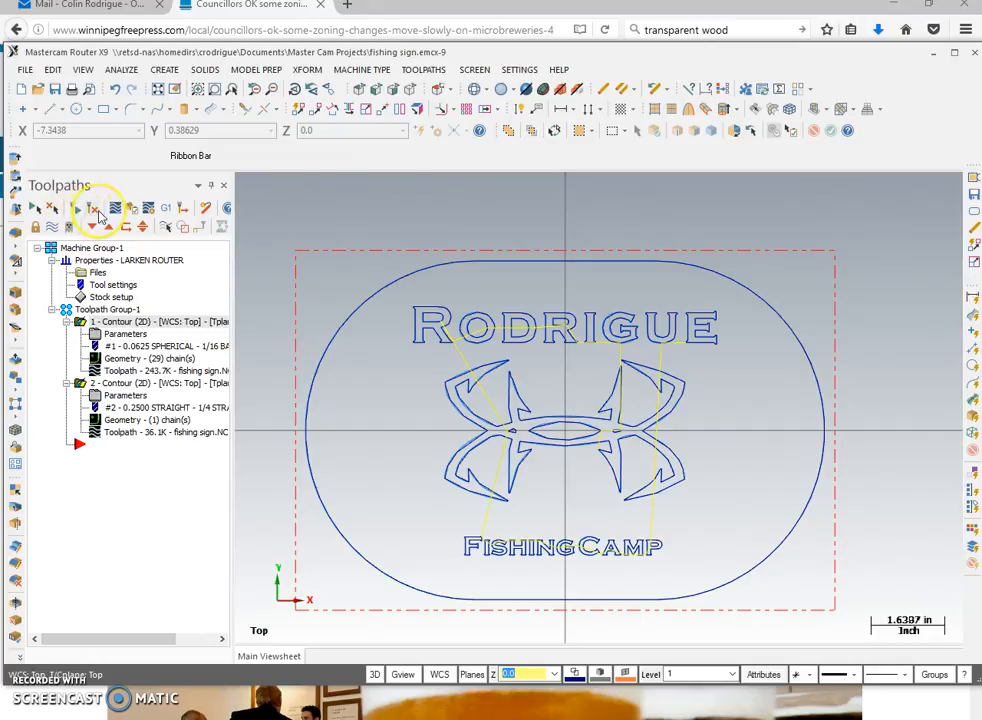
{"action": "left_click", "coordinate": [46, 212]}
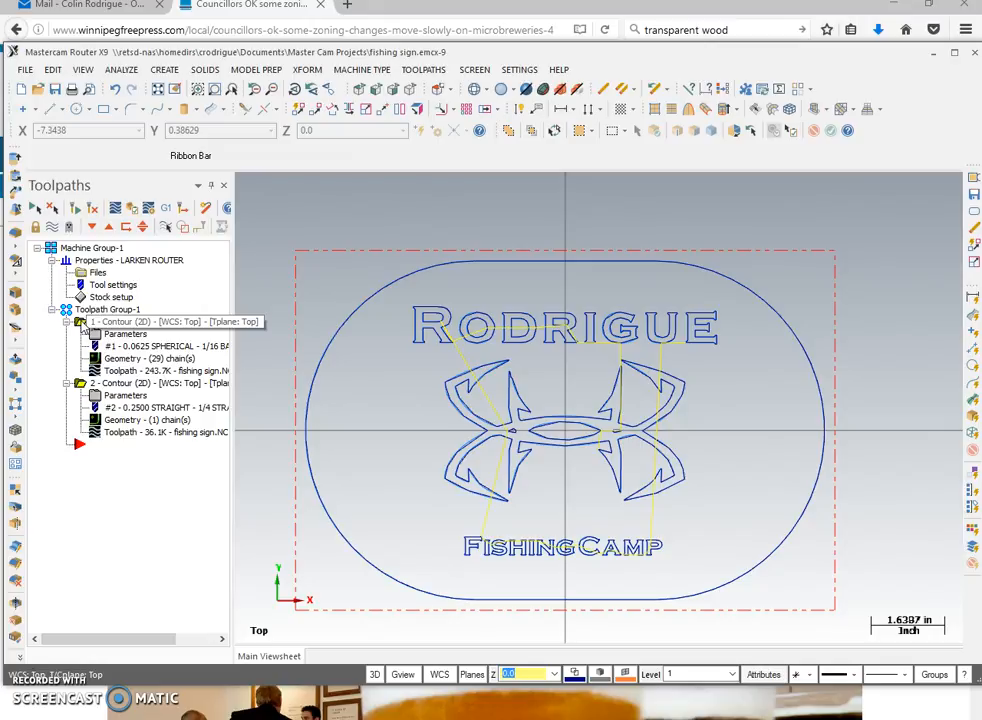
{"action": "left_click", "coordinate": [100, 334]}
{"action": "left_click", "coordinate": [654, 581]}
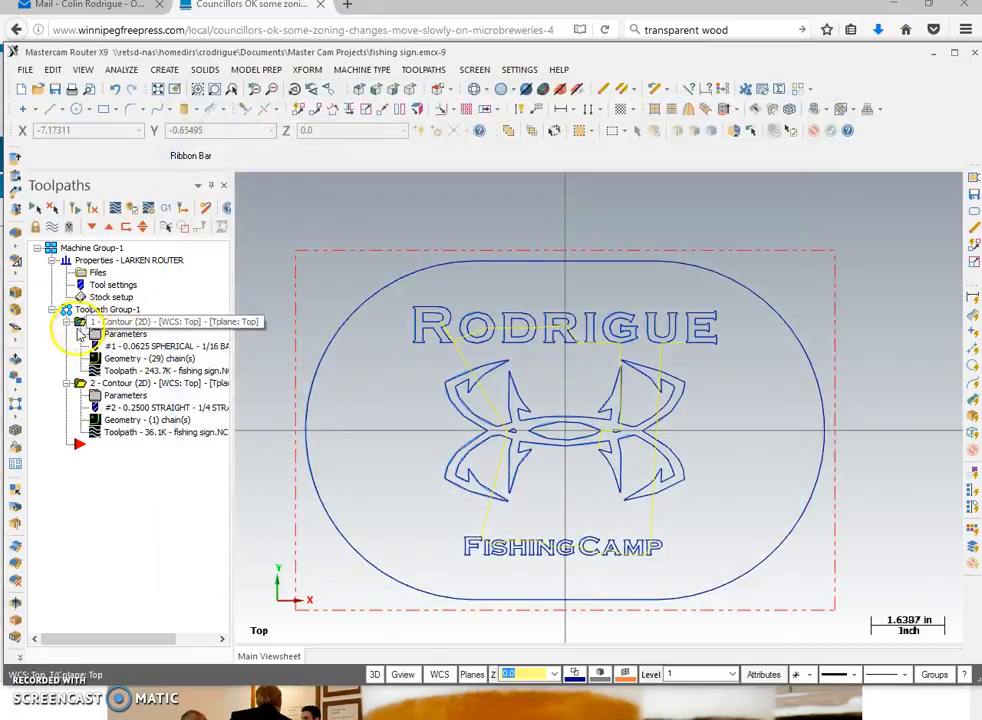
{"action": "left_click", "coordinate": [168, 217]}
{"action": "left_click", "coordinate": [94, 210]}
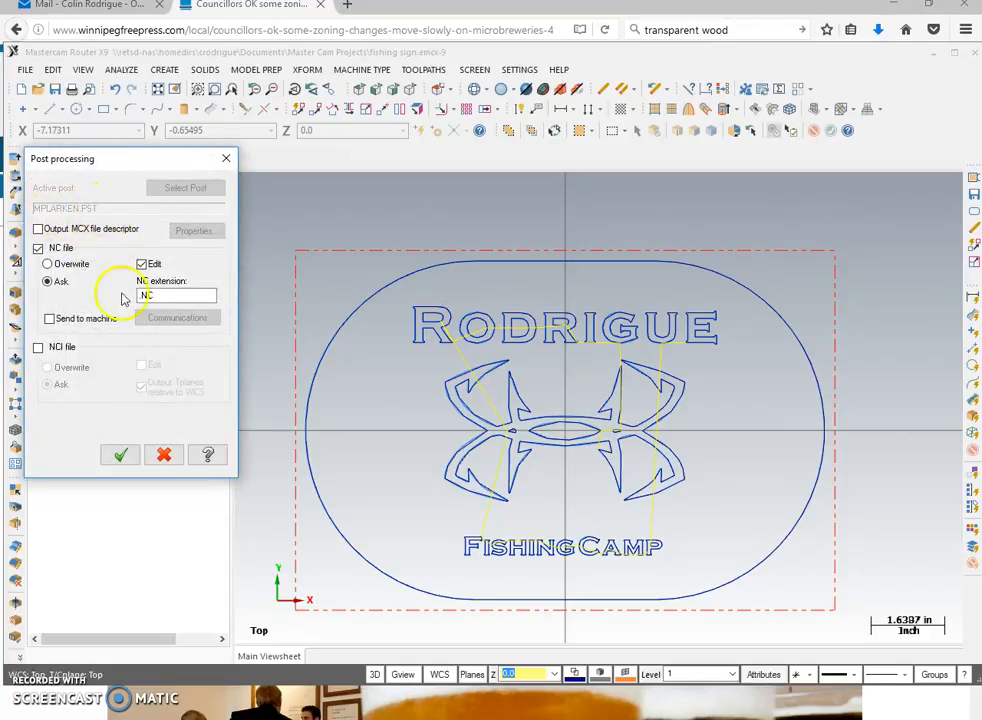
{"action": "left_click", "coordinate": [121, 456]}
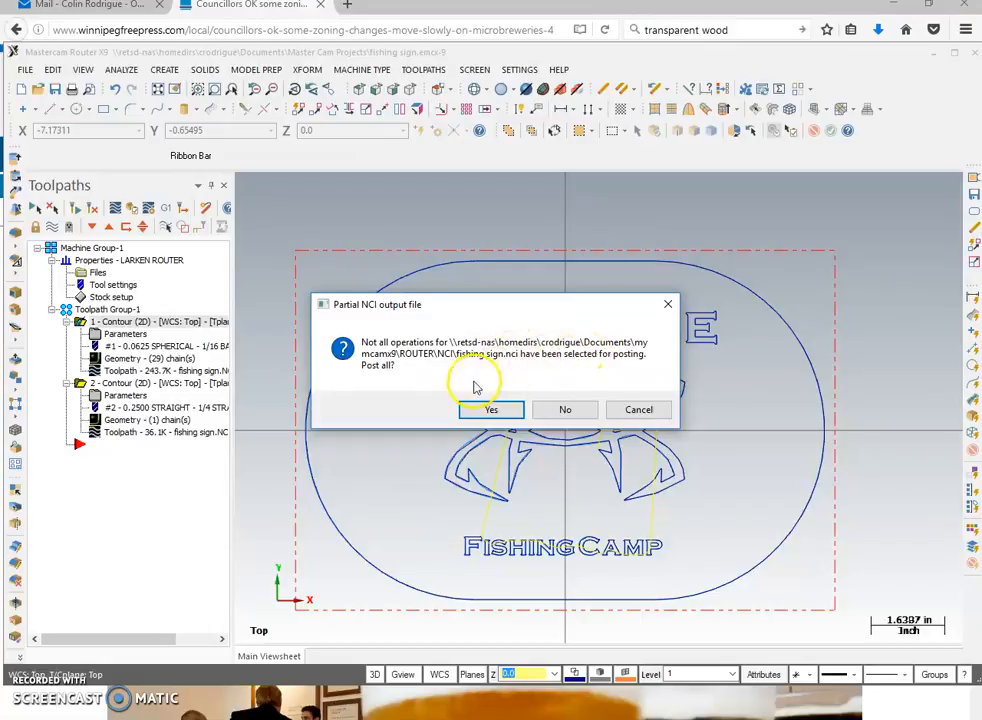
{"action": "left_click", "coordinate": [559, 409]}
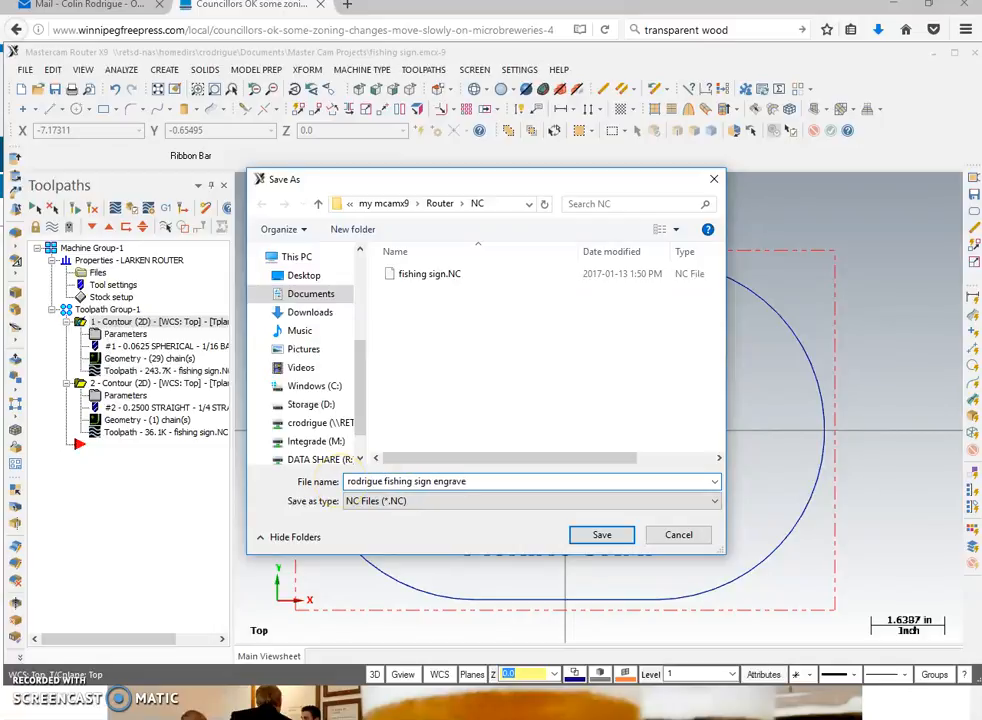
{"action": "left_click", "coordinate": [601, 534]}
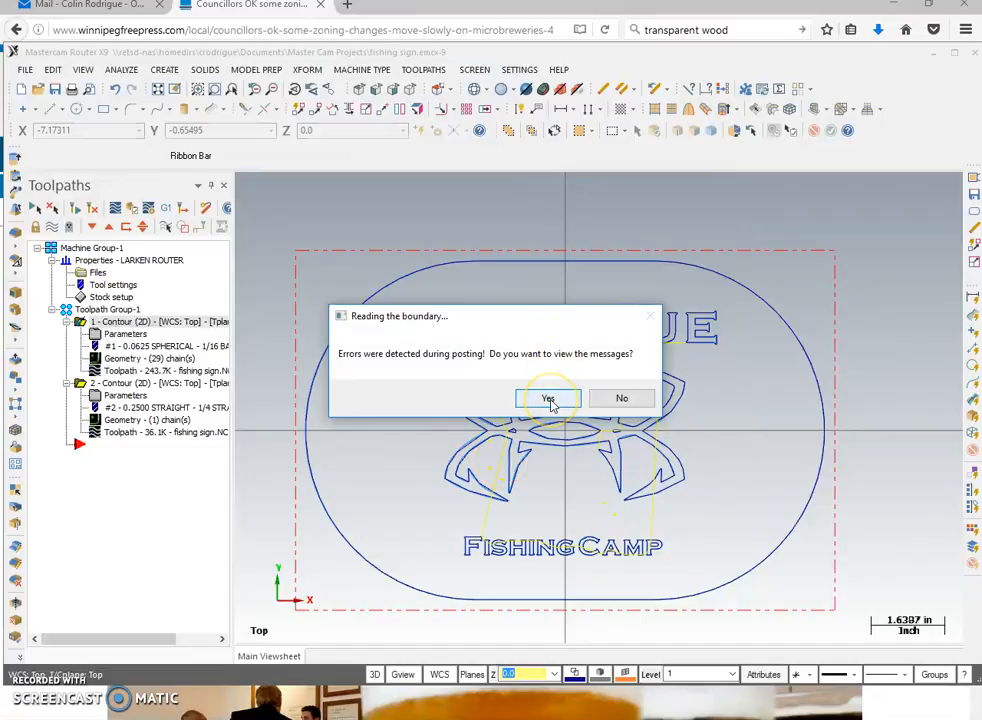
{"action": "left_click", "coordinate": [602, 400]}
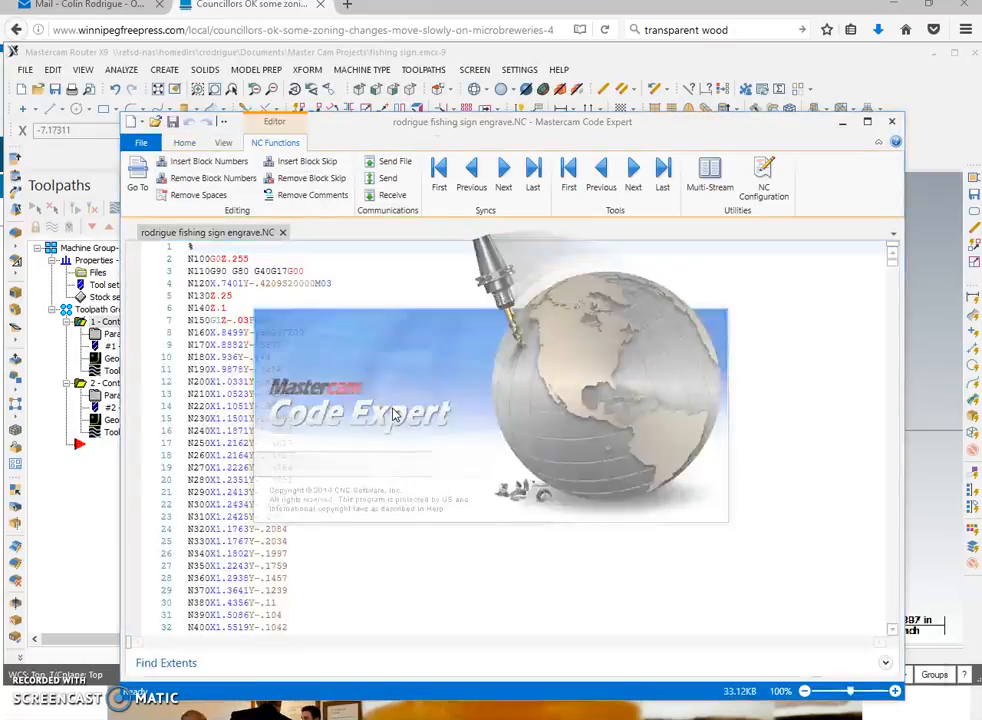
Review the posted engraving NC code from its first blocks to the end of the program, and close the code editor
{"action": "scroll", "coordinate": [395, 389], "scroll_direction": "down", "scroll_amount": 20}
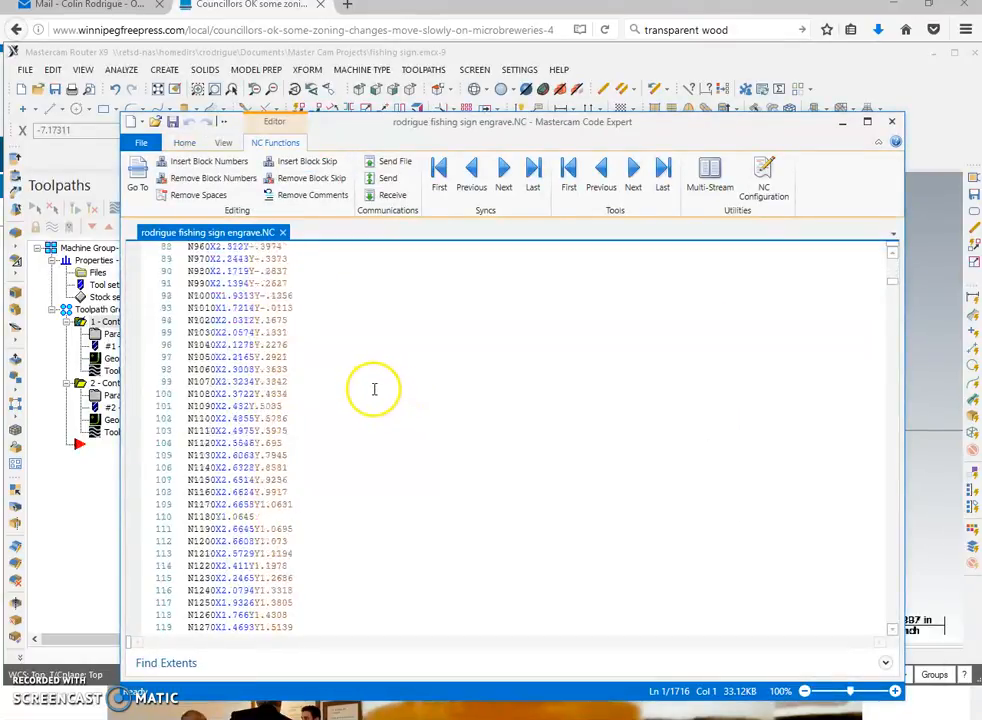
{"action": "scroll", "coordinate": [375, 383], "scroll_direction": "down", "scroll_amount": 11}
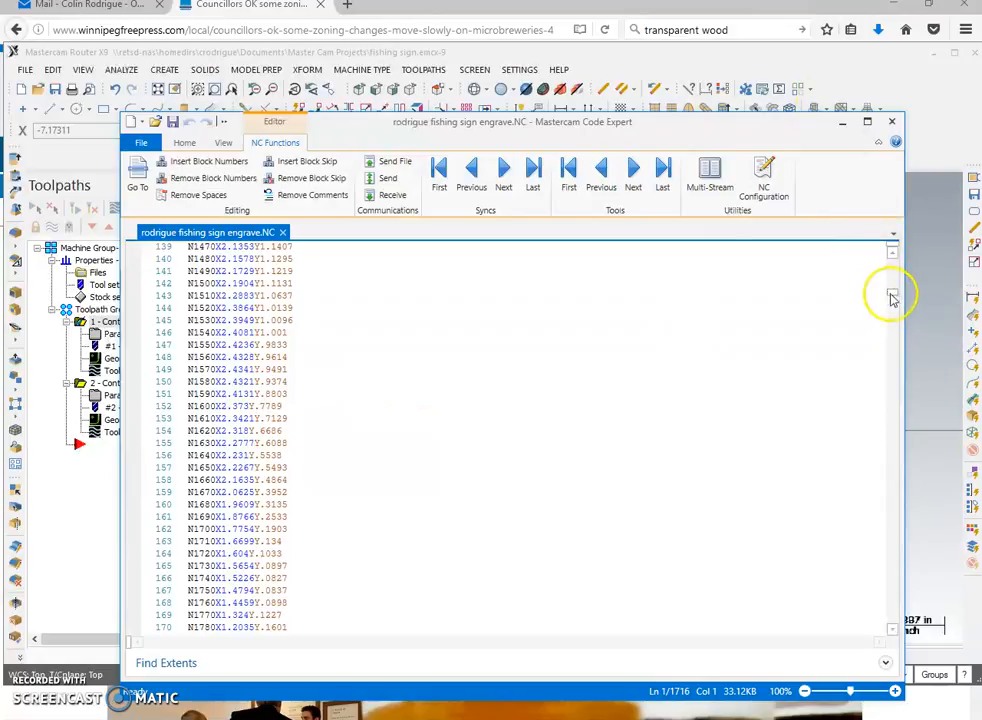
{"action": "left_click_drag", "start_coordinate": [892, 296], "coordinate": [899, 687]}
{"action": "left_click_drag", "start_coordinate": [296, 614], "coordinate": [175, 351]}
{"action": "scroll", "coordinate": [196, 387], "scroll_direction": "up", "scroll_amount": 5}
{"action": "scroll", "coordinate": [196, 387], "scroll_direction": "up", "scroll_amount": 20}
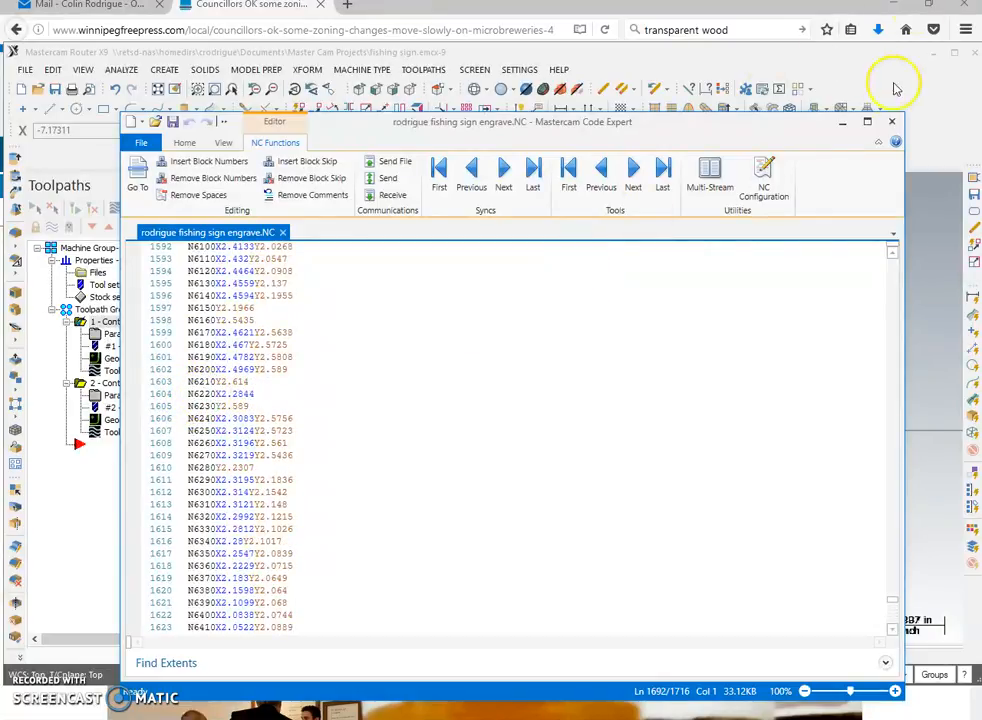
{"action": "left_click", "coordinate": [890, 123]}
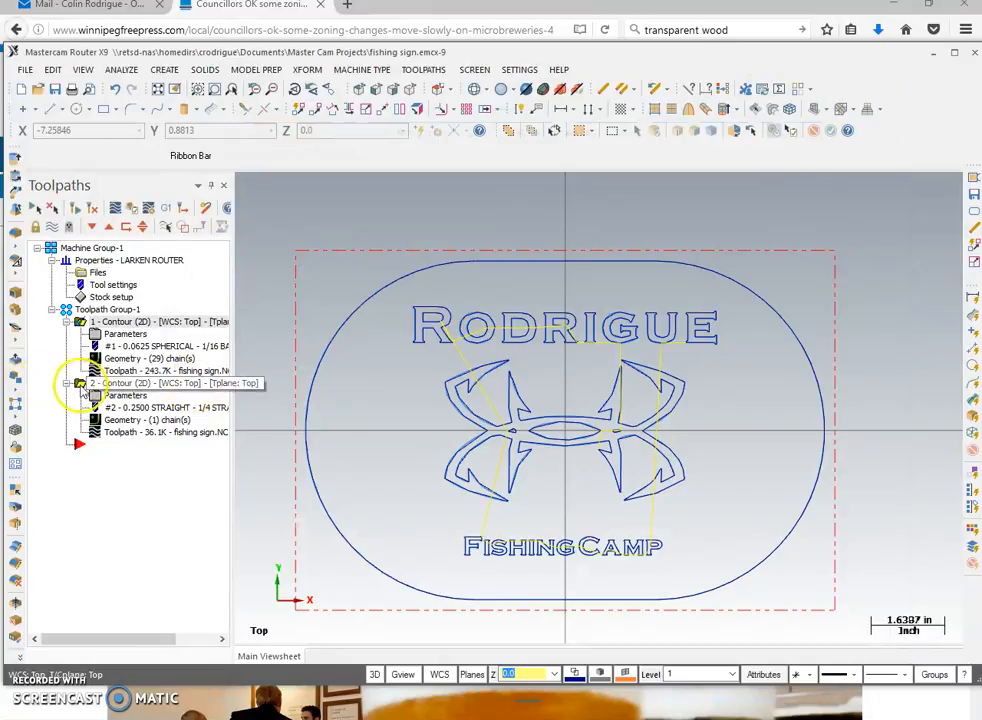
Post only the border contour to an NC file named with the family name plus "fishing sign cutout", skipping the error messages
{"action": "left_click", "coordinate": [83, 385]}
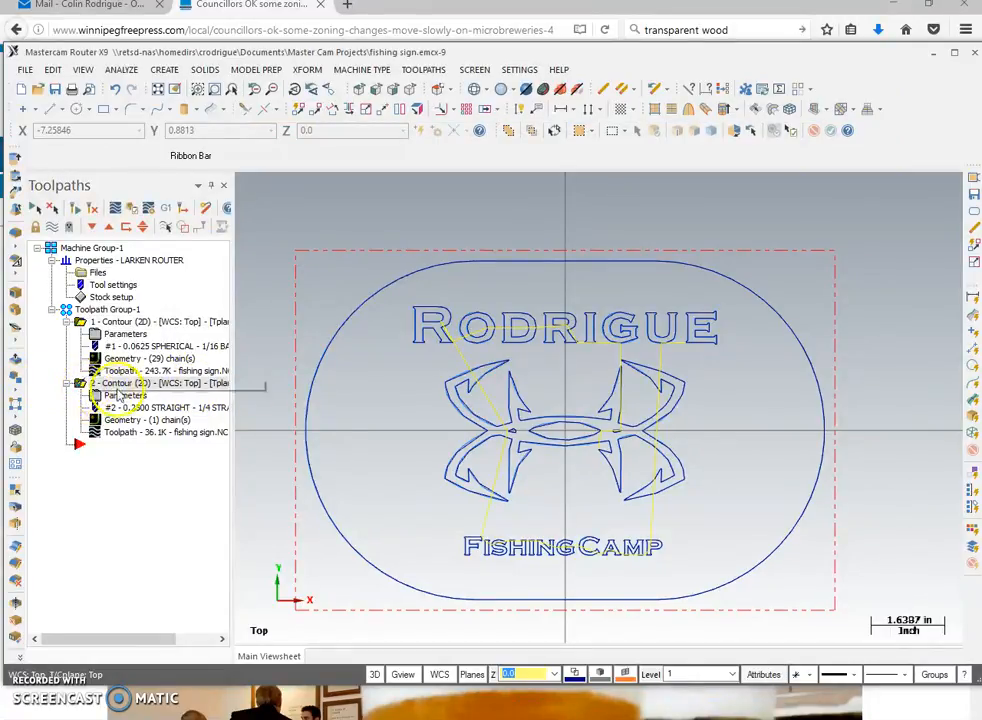
{"action": "left_click", "coordinate": [169, 208]}
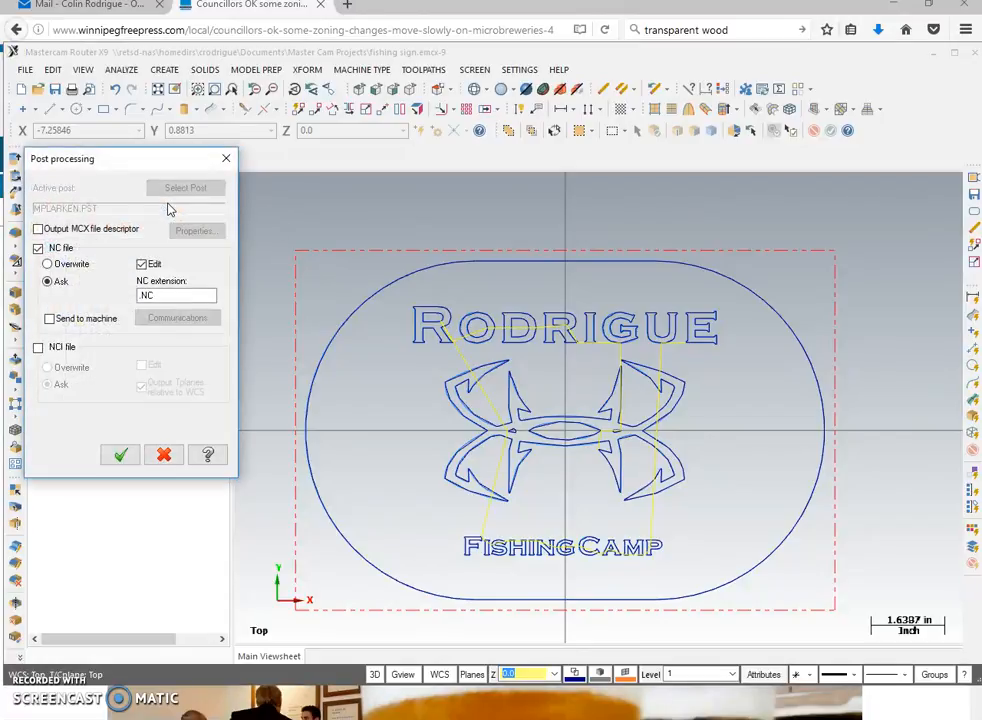
{"action": "left_click", "coordinate": [119, 455]}
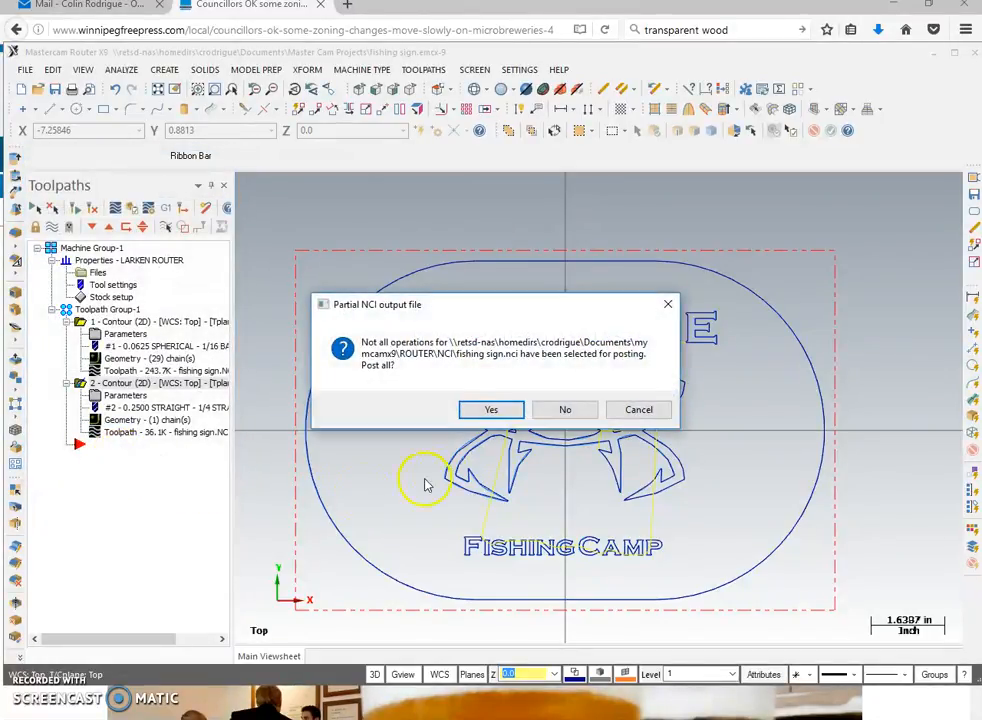
{"action": "left_click", "coordinate": [565, 409]}
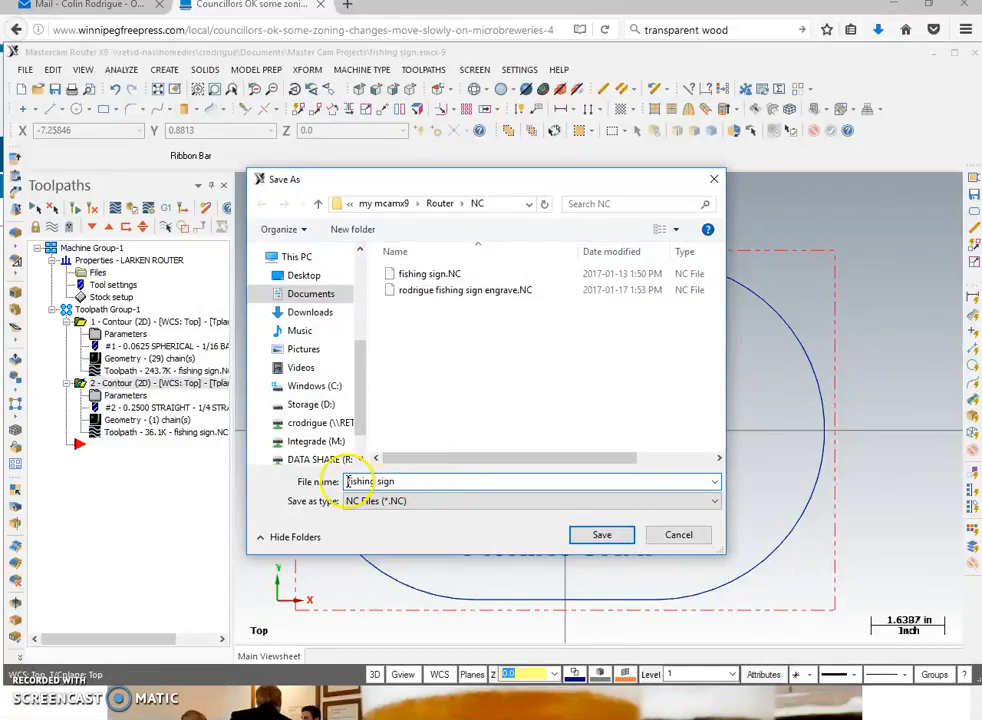
{"action": "type", "text": "ue "}
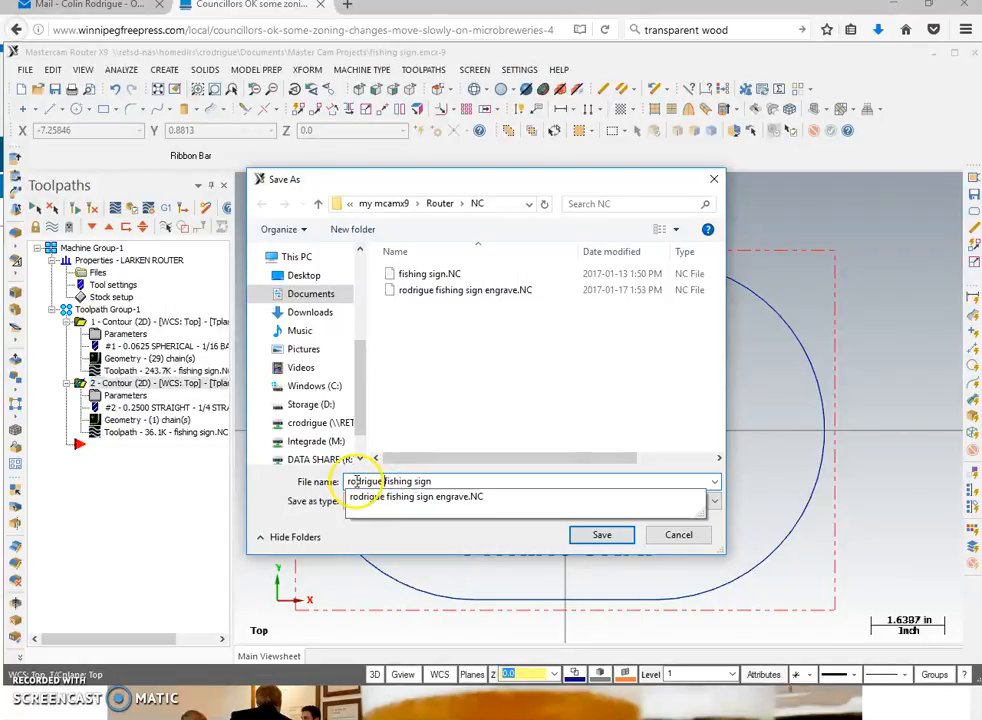
{"action": "type", "text": " c"}
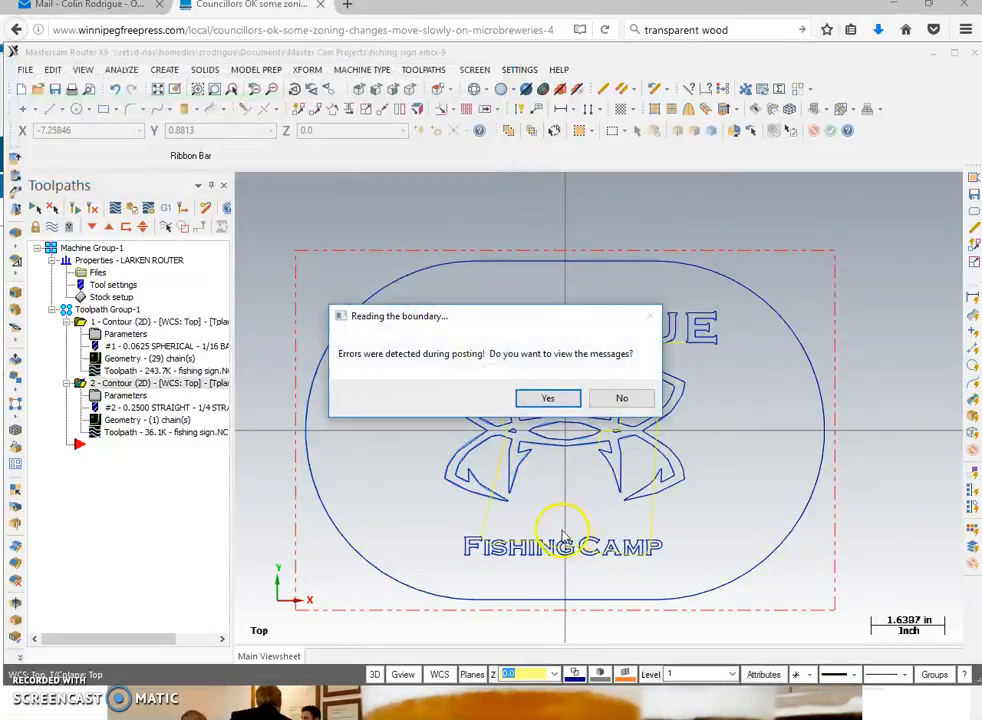
{"action": "left_click", "coordinate": [628, 396]}
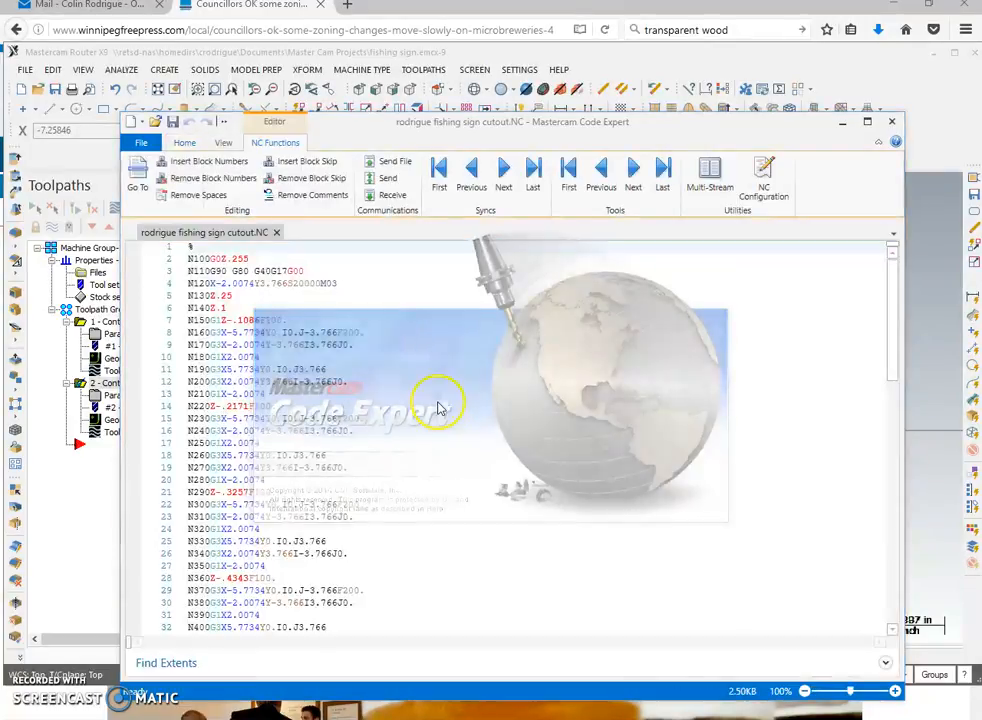
Review the posted cutout NC code, including its depth passes and program end, and close the code editor
{"action": "scroll", "coordinate": [350, 470], "scroll_direction": "down", "scroll_amount": 12}
{"action": "scroll", "coordinate": [352, 478], "scroll_direction": "down", "scroll_amount": 9}
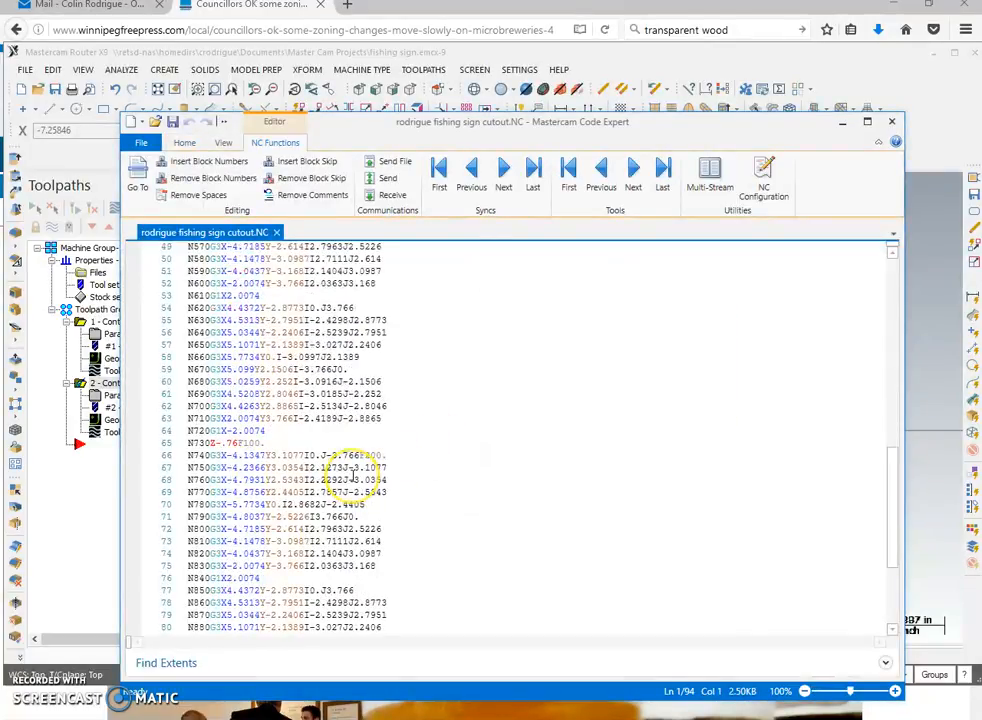
{"action": "scroll", "coordinate": [353, 477], "scroll_direction": "up", "scroll_amount": 8}
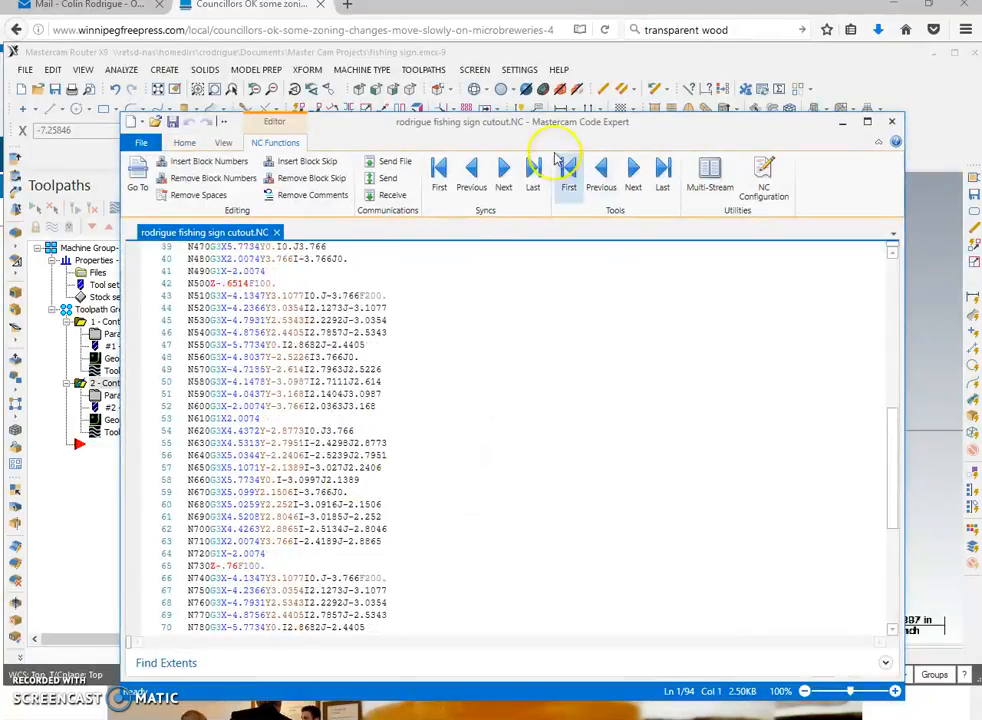
{"action": "left_click_drag", "start_coordinate": [635, 128], "coordinate": [439, 644]}
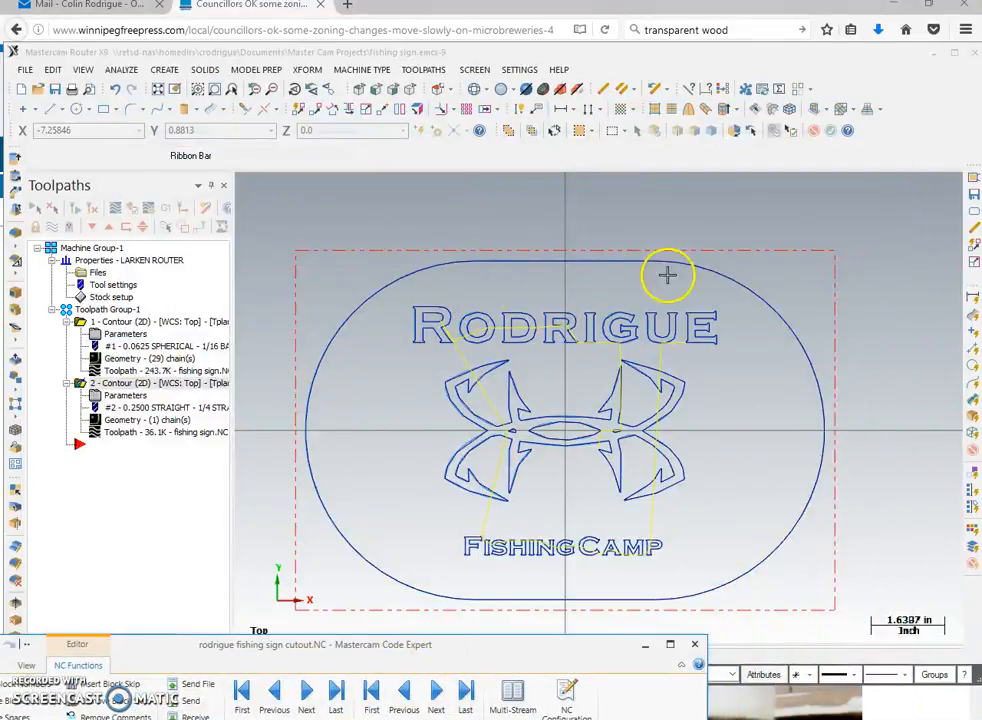
{"action": "mouse_move", "coordinate": [561, 650]}
{"action": "left_mouse_down"}
{"action": "mouse_move", "coordinate": [637, 177]}
{"action": "mouse_move", "coordinate": [634, 12]}
{"action": "left_mouse_up"}
{"action": "scroll", "coordinate": [380, 280], "scroll_direction": "down", "scroll_amount": 2}
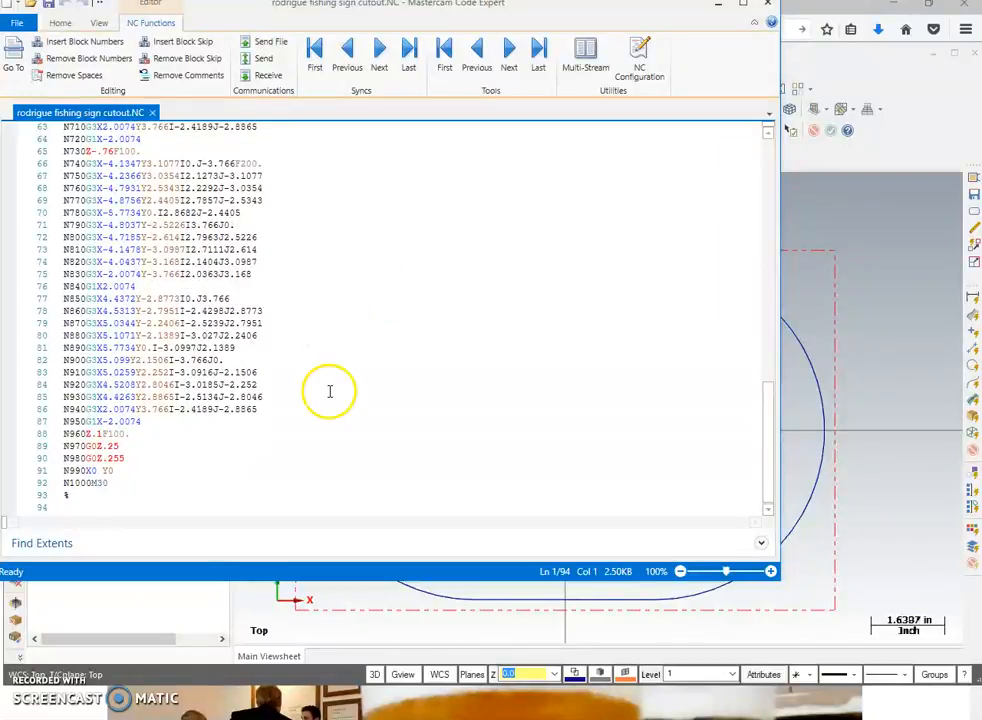
{"action": "scroll", "coordinate": [112, 489], "scroll_direction": "up", "scroll_amount": 20}
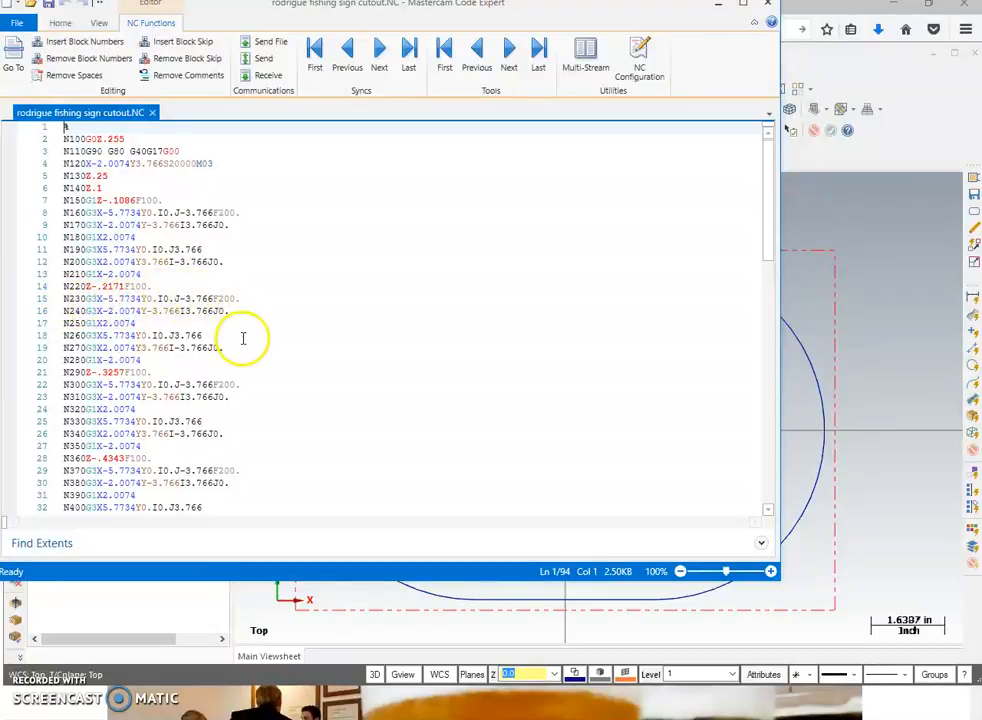
{"action": "left_click_drag", "start_coordinate": [202, 298], "coordinate": [281, 353]}
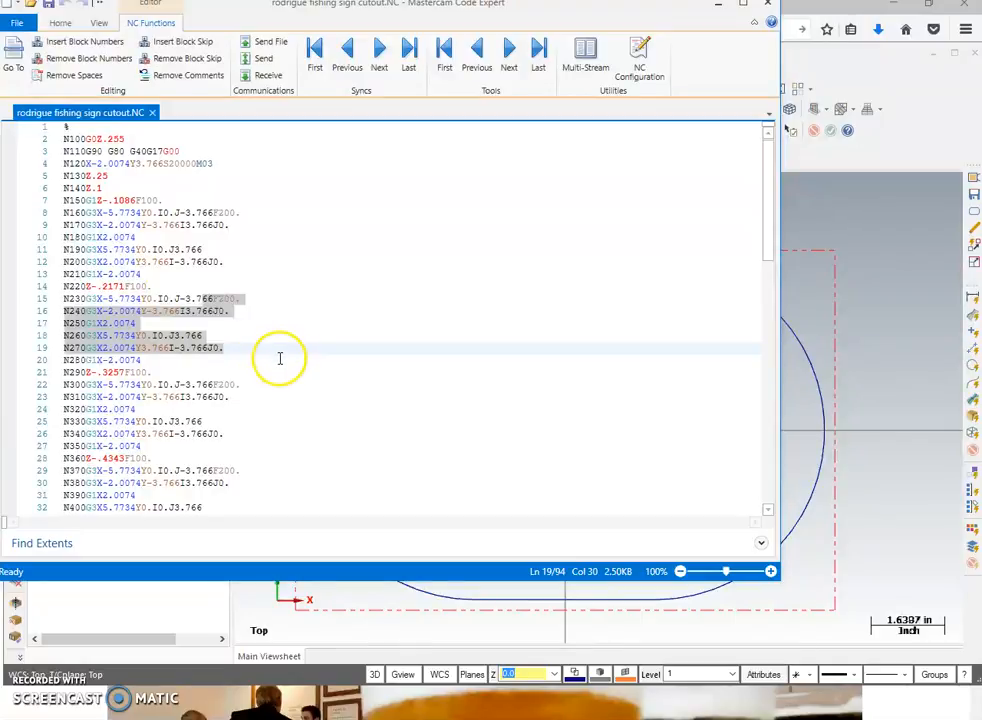
{"action": "left_click", "coordinate": [768, 8]}
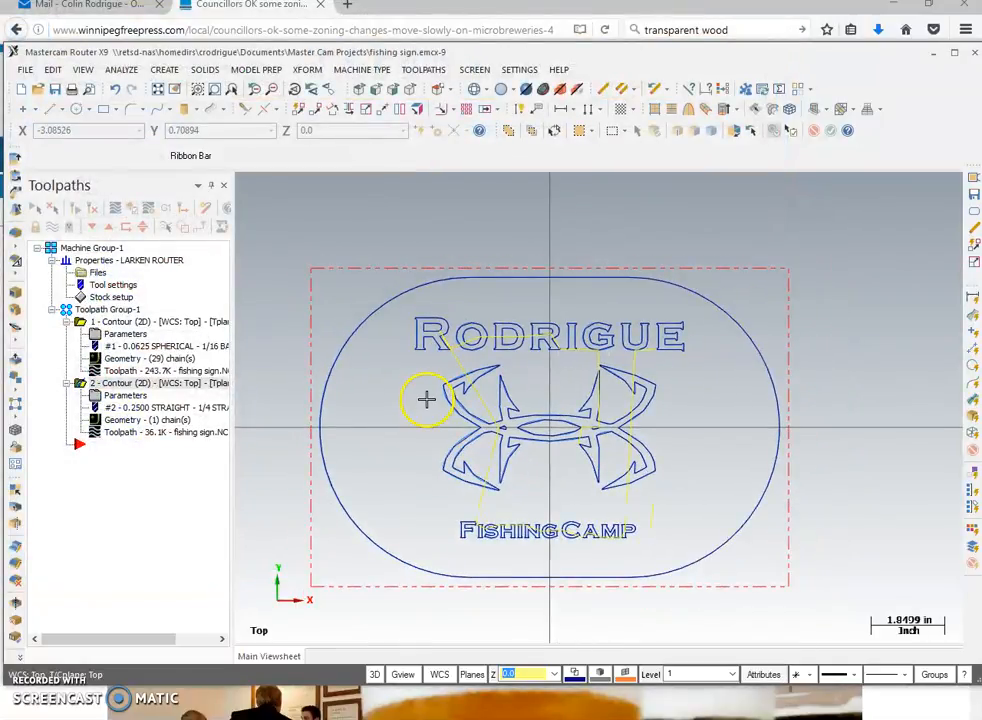
Examine the sign's engraving and border toolpaths in the model, both from above and from a tilted angle
{"action": "scroll", "coordinate": [430, 394], "scroll_direction": "down", "scroll_amount": 2}
{"action": "scroll", "coordinate": [427, 398], "scroll_direction": "up", "scroll_amount": 2}
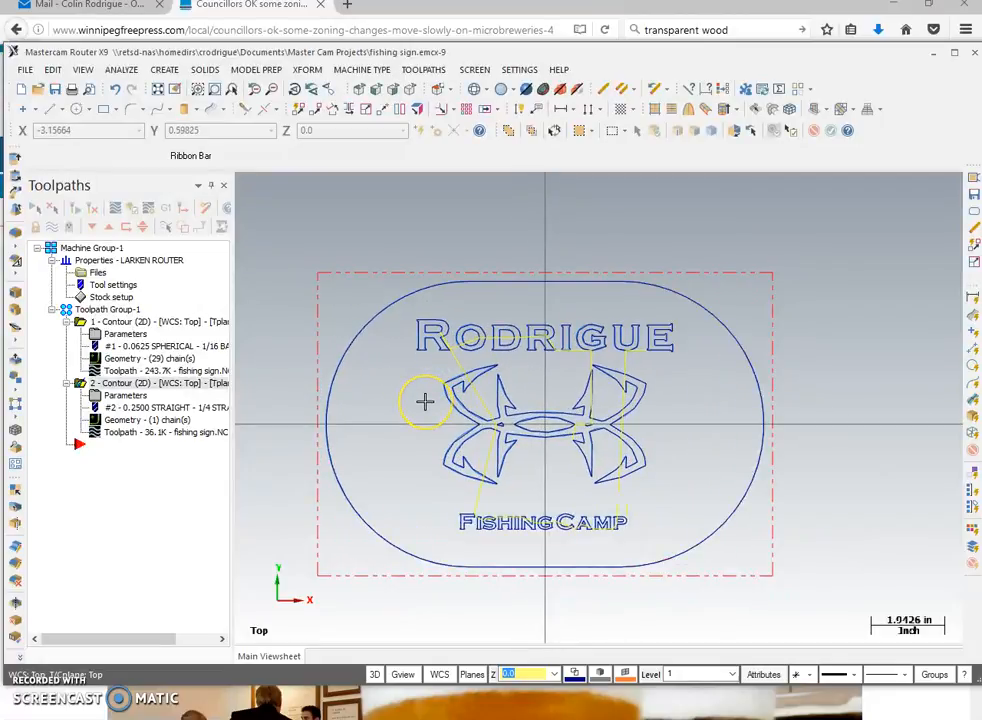
{"action": "left_click", "coordinate": [518, 530]}
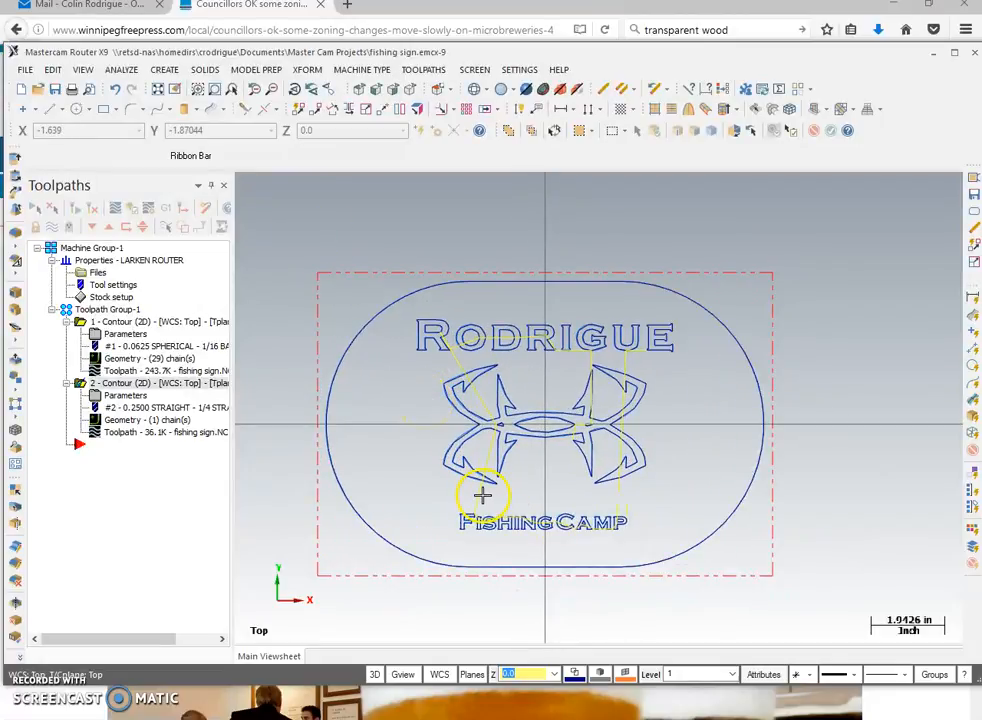
{"action": "scroll", "coordinate": [548, 422], "scroll_direction": "up", "scroll_amount": 2}
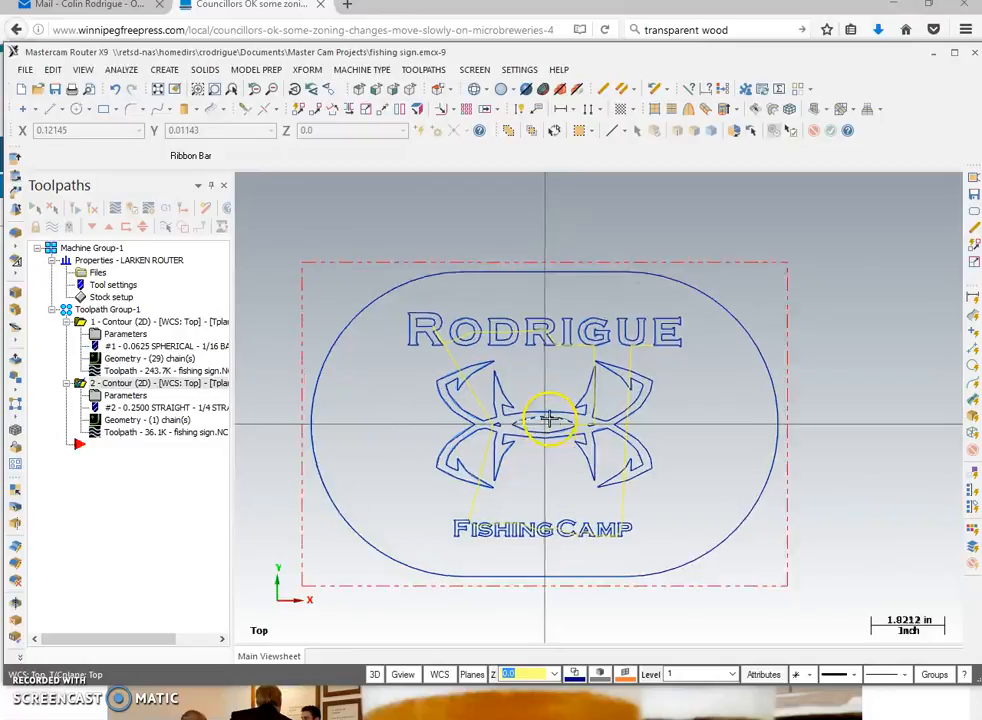
{"action": "scroll", "coordinate": [548, 417], "scroll_direction": "up", "scroll_amount": 1}
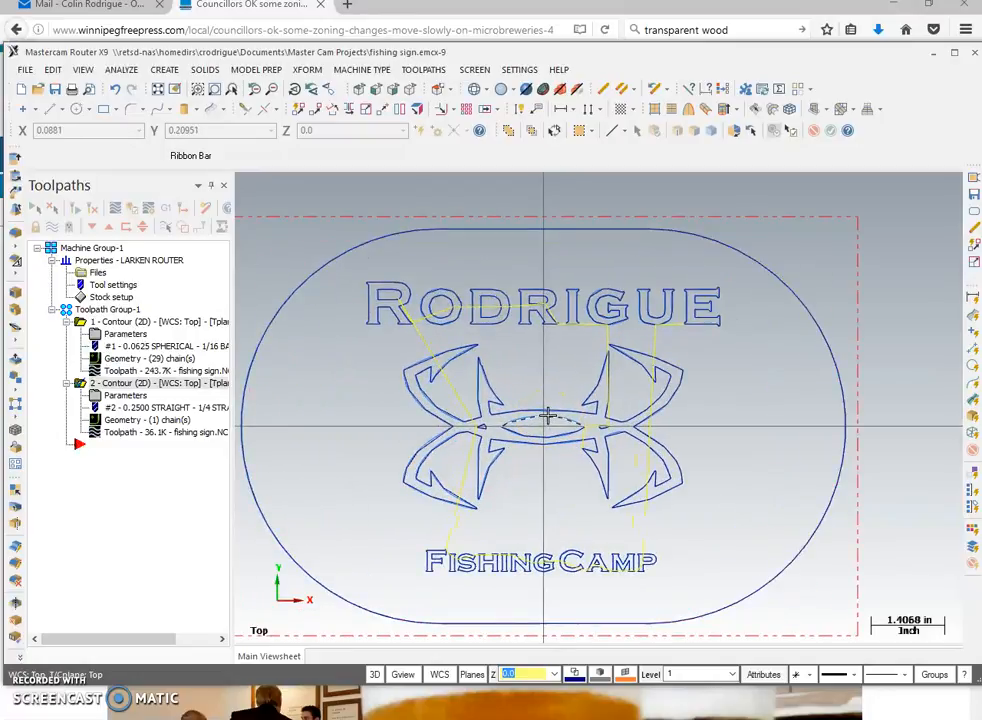
{"action": "scroll", "coordinate": [548, 417], "scroll_direction": "down", "scroll_amount": 3}
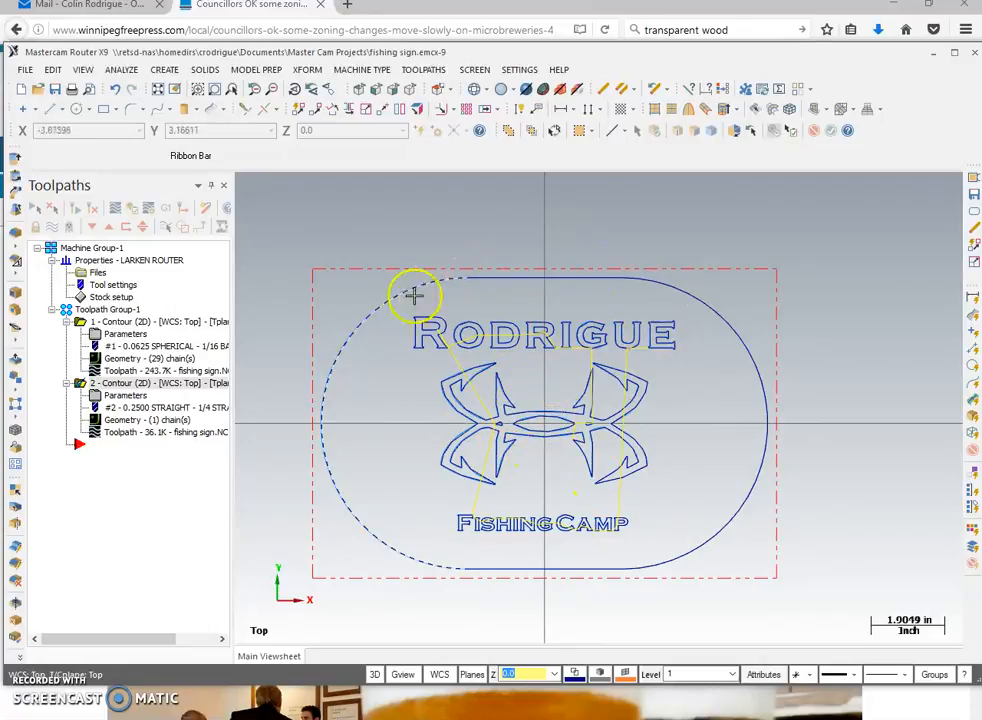
{"action": "middle_click_drag", "start_coordinate": [467, 585], "coordinate": [500, 581]}
{"action": "middle_click_drag", "start_coordinate": [535, 437], "coordinate": [646, 481]}
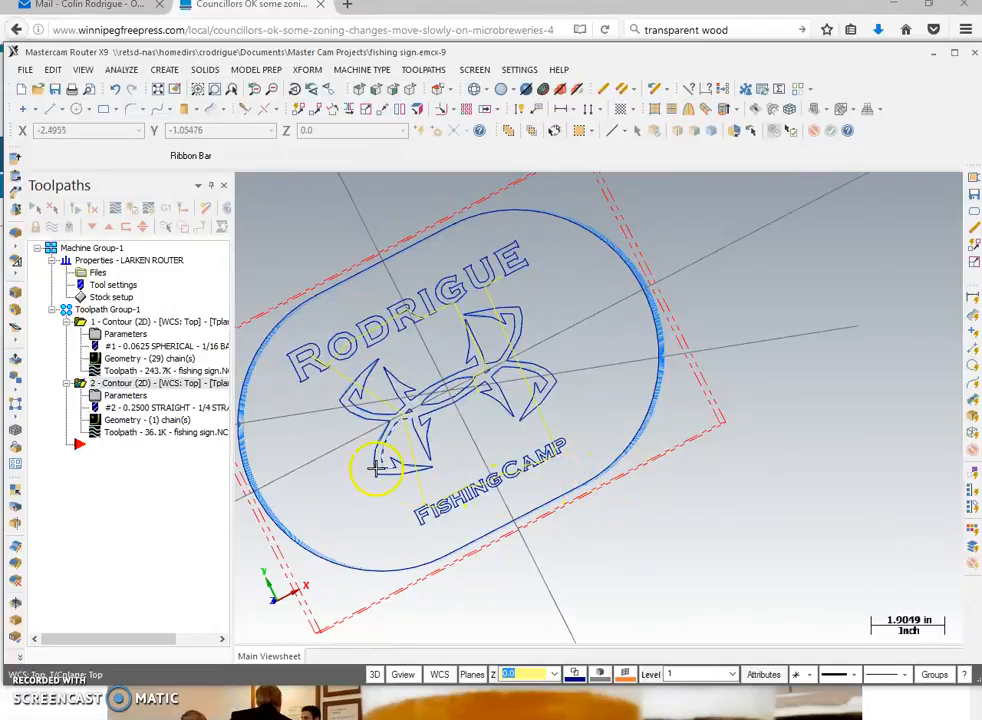